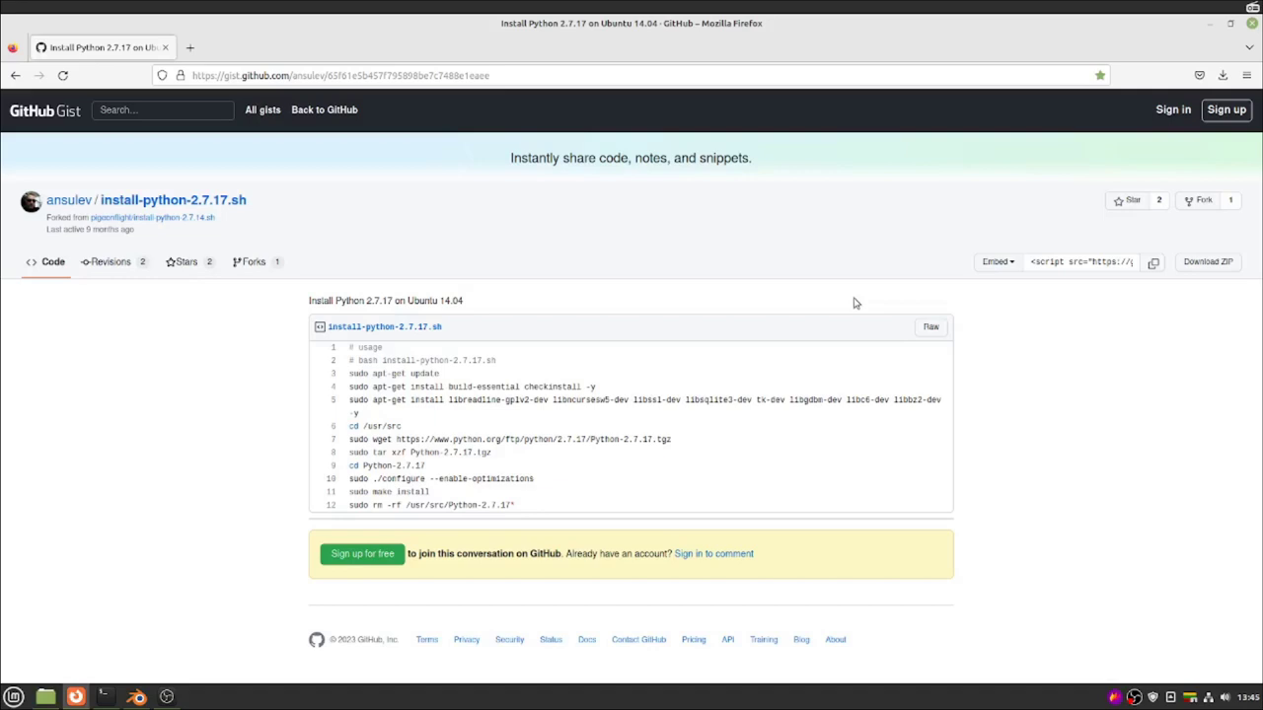
Step: Switch to the terminal window for running the commands from the Python 2.7.17 install script
click(103, 696)
right_click(829, 405)
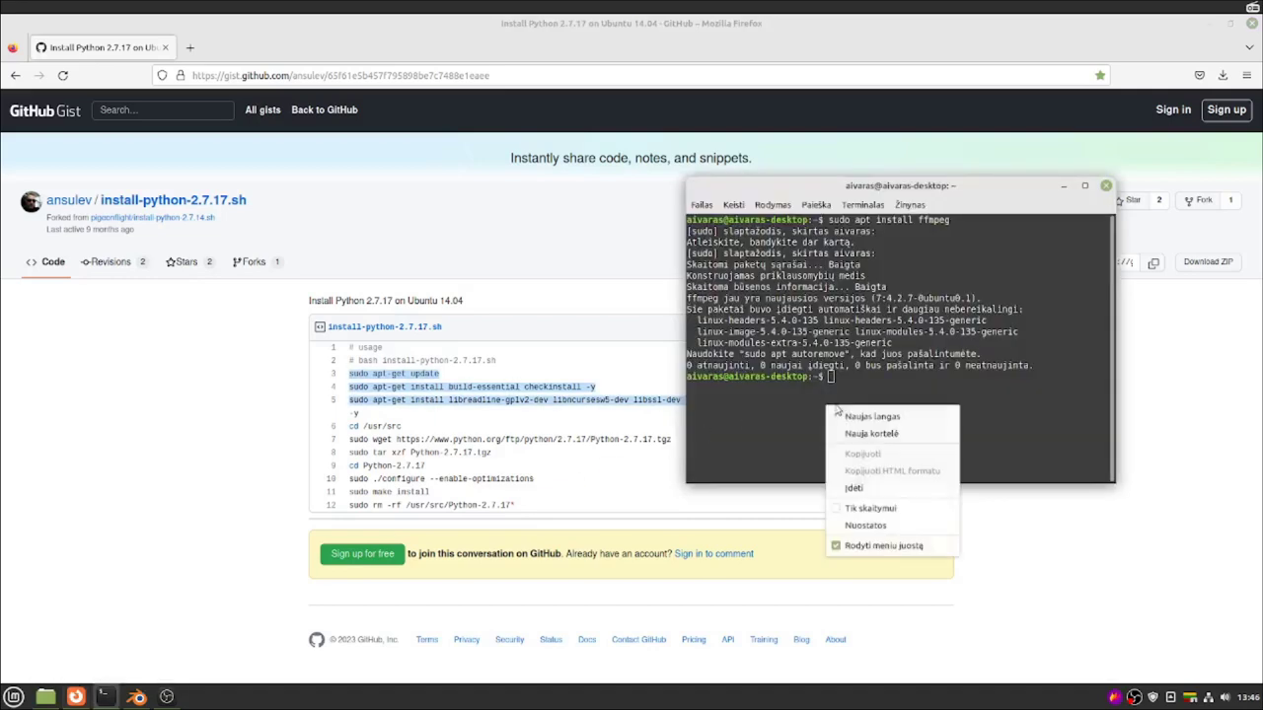
click(870, 508)
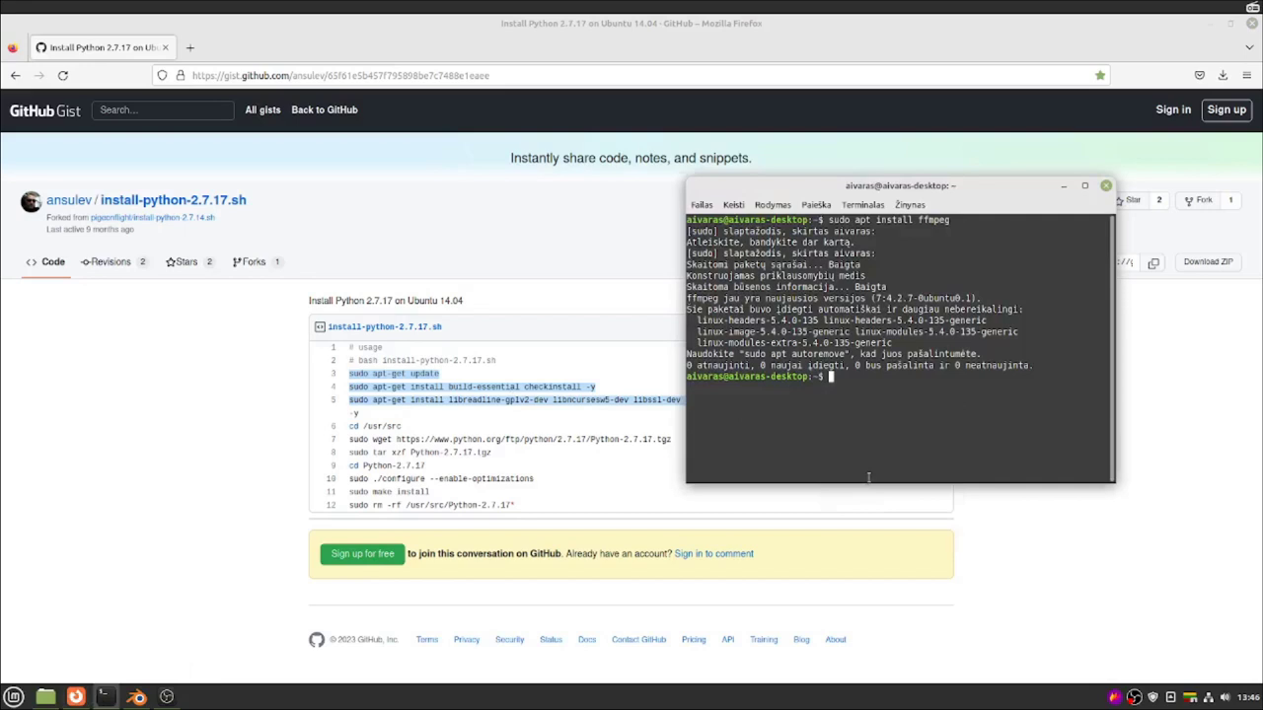
right_click(877, 391)
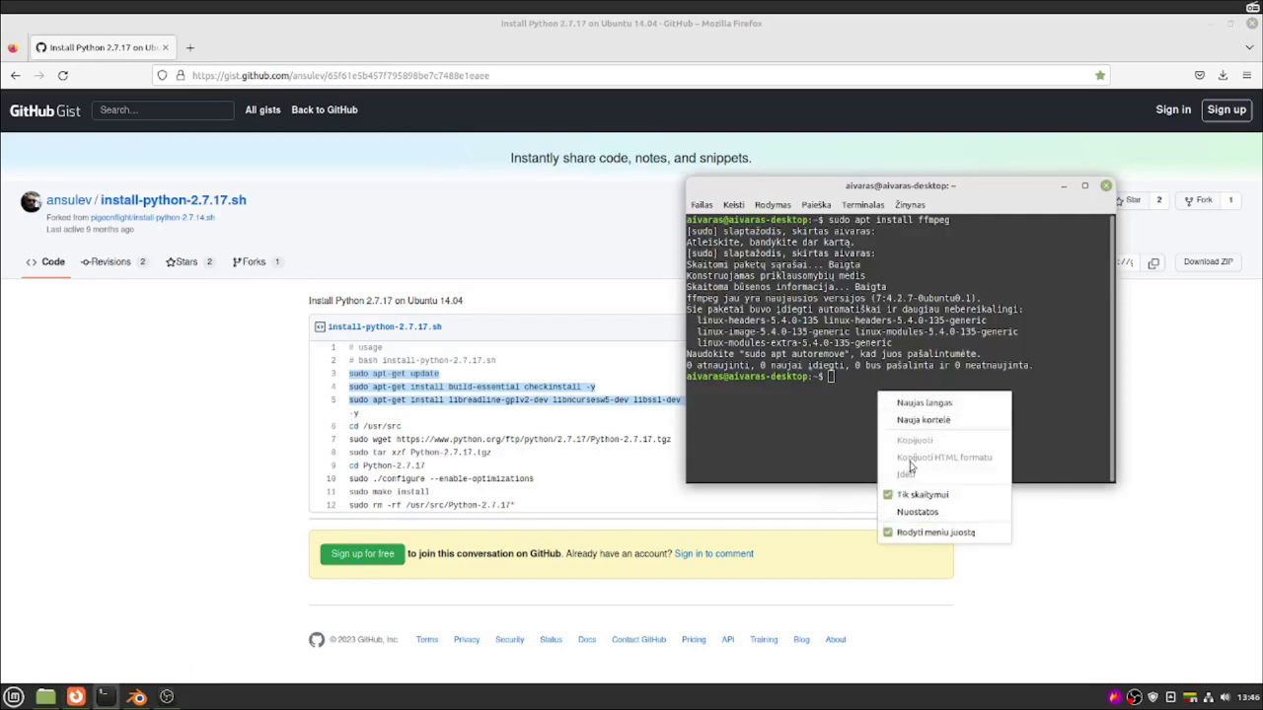
click(809, 397)
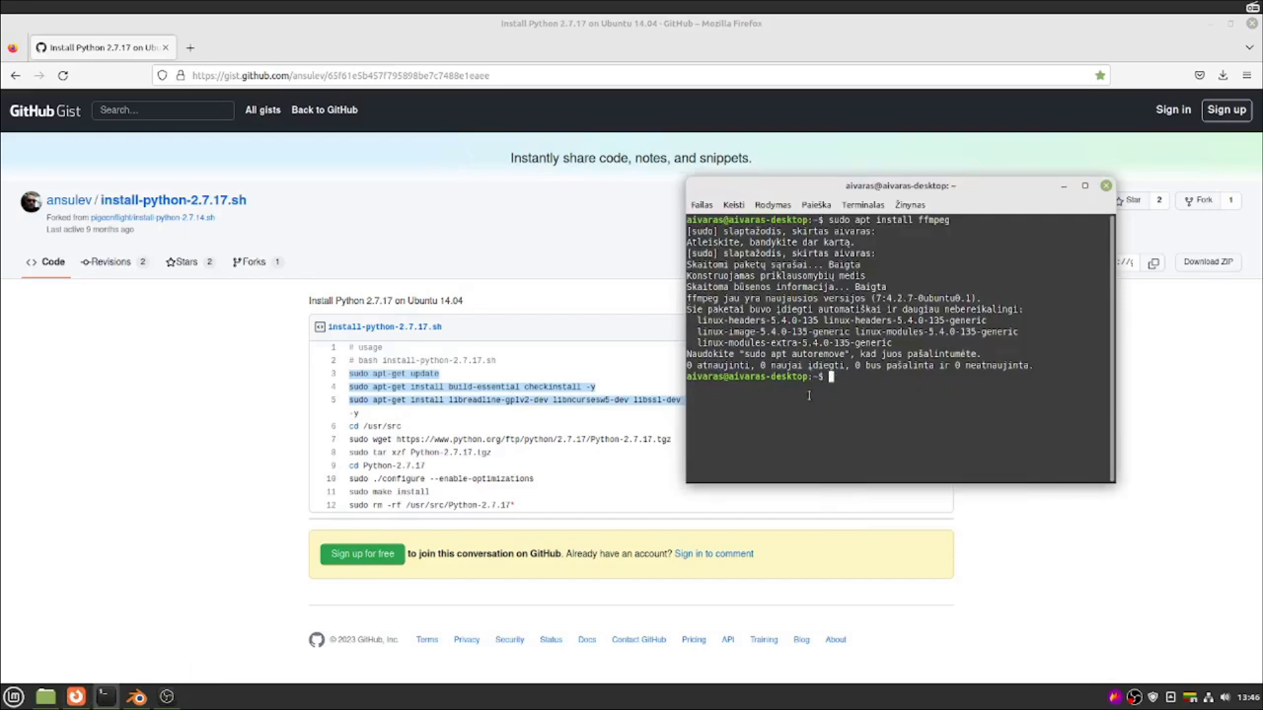
right_click(840, 372)
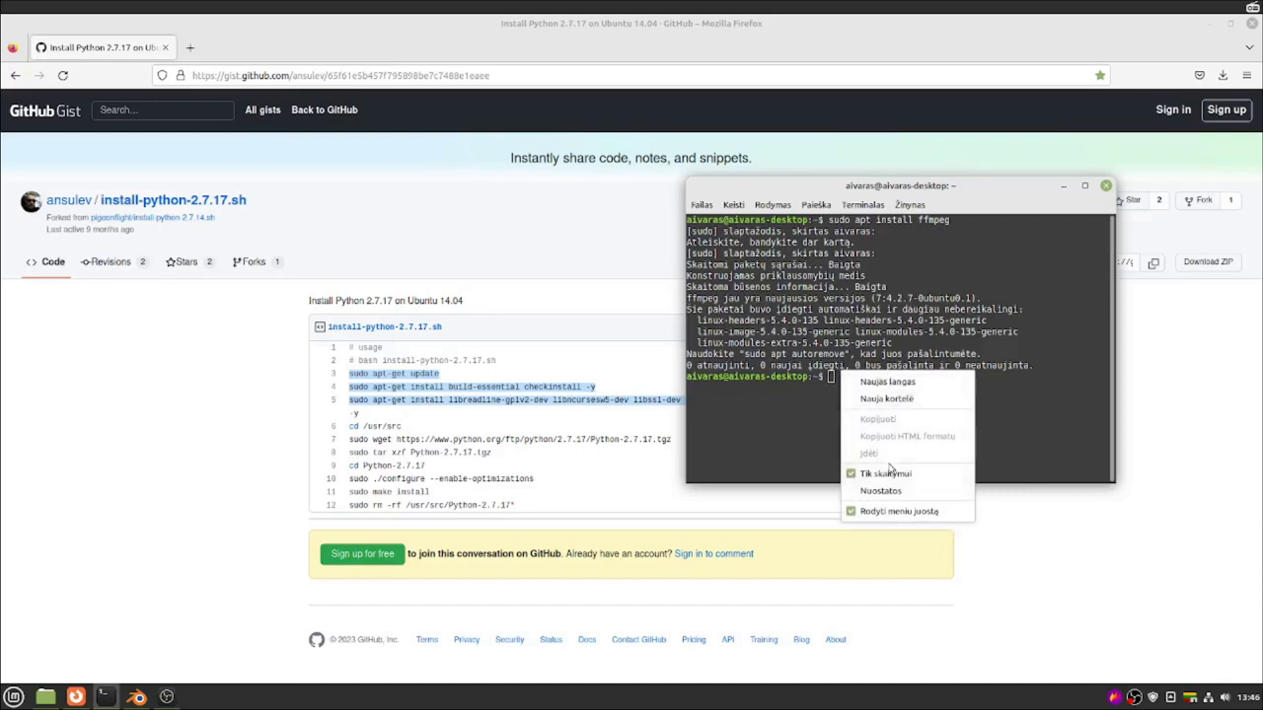
click(889, 472)
Step: Paste the copied apt-get update and install commands from the Python 2.7.17 script into the terminal and run them
right_click(856, 387)
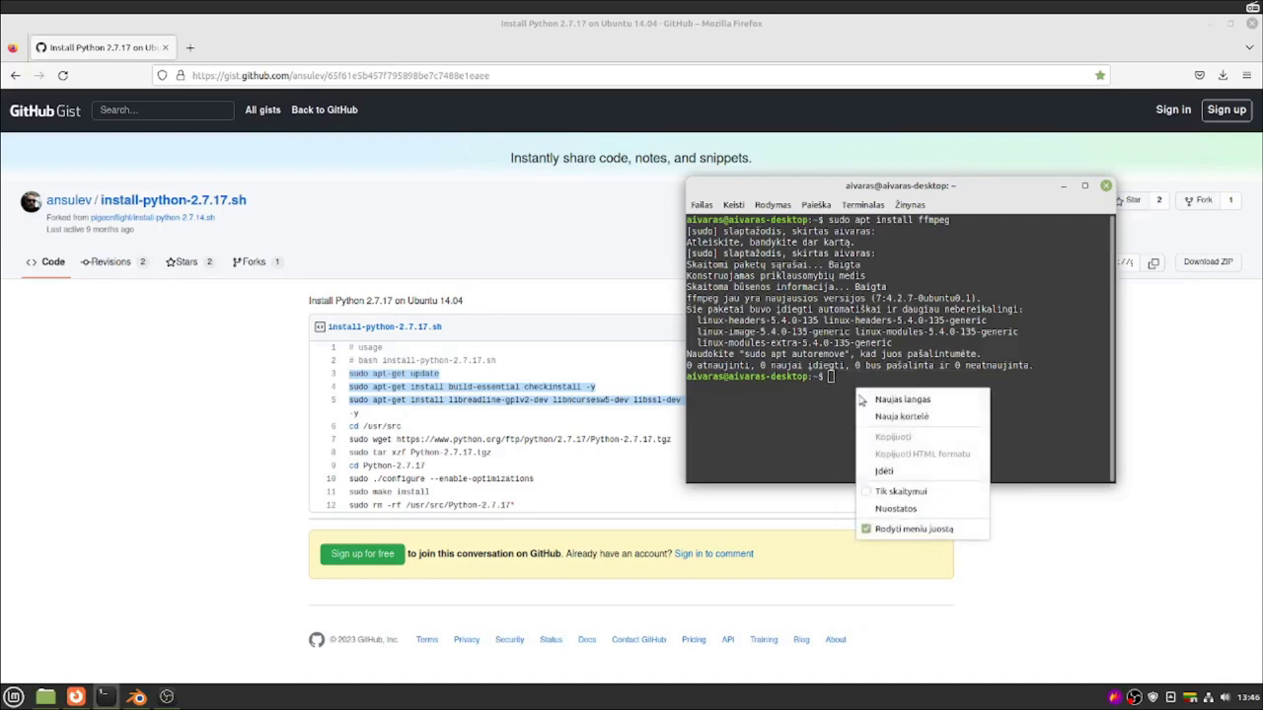
click(884, 470)
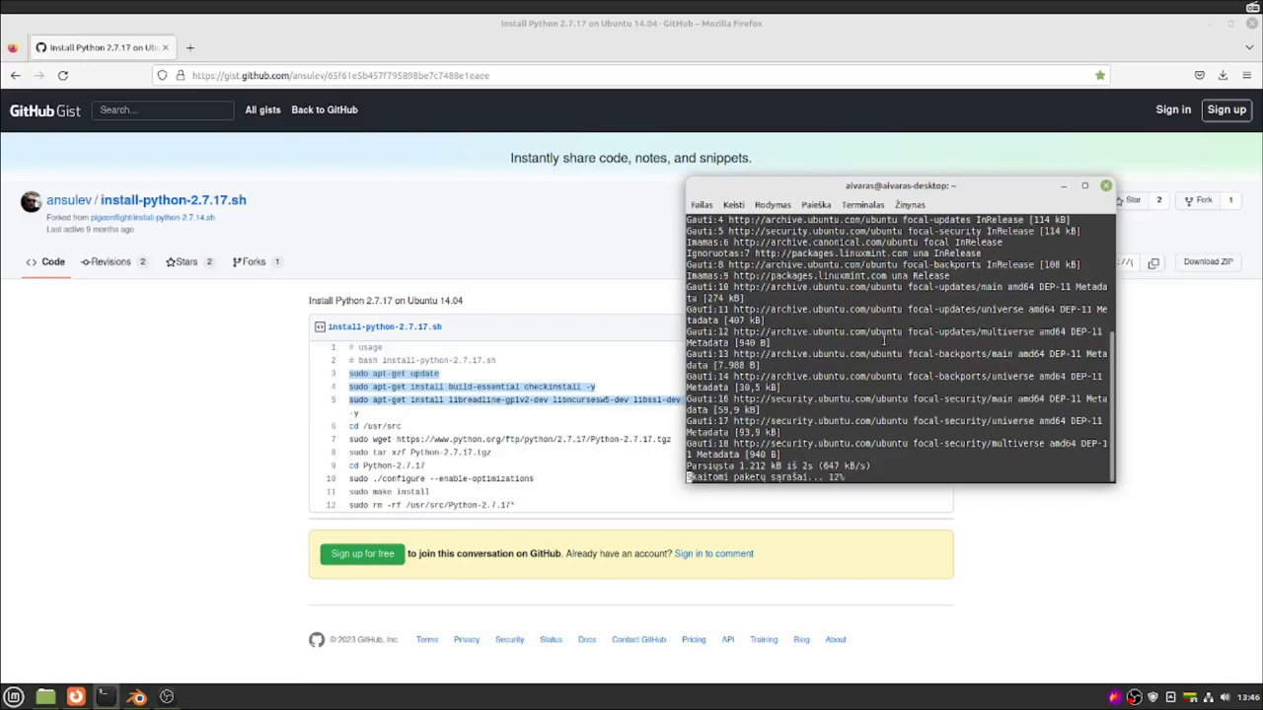
key(alt+Tab)
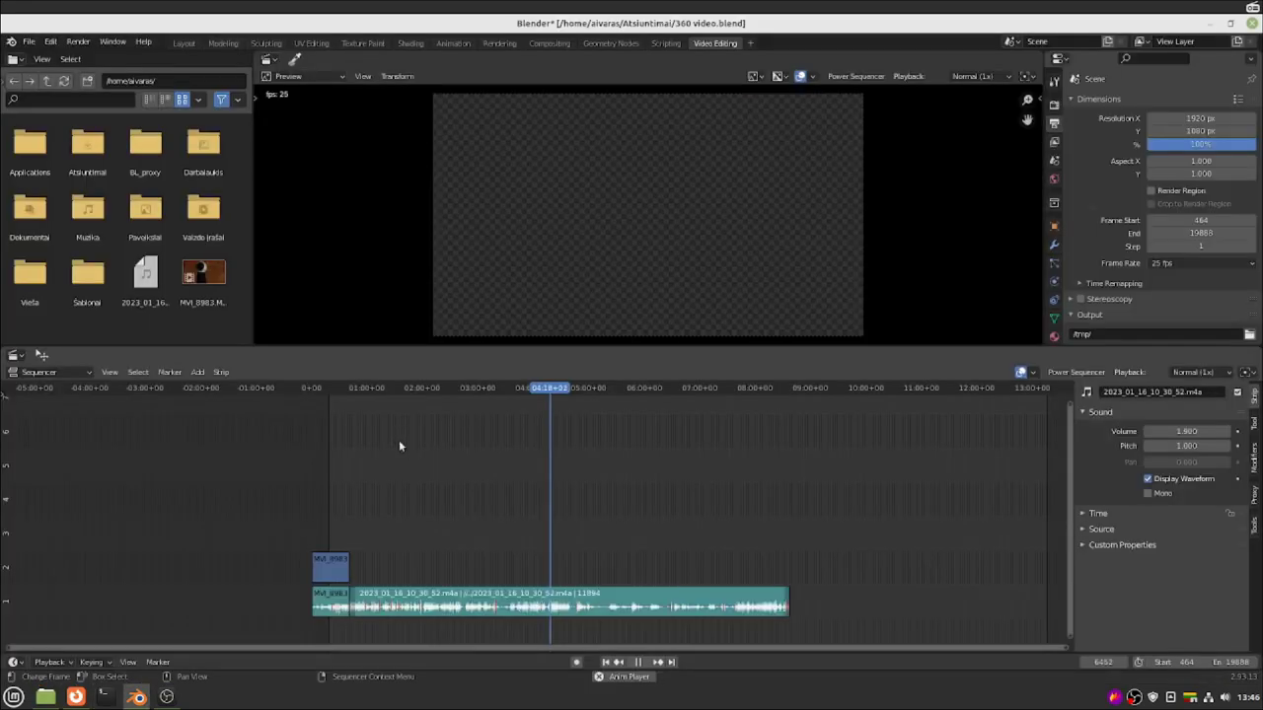
scroll(398, 440, up, 1)
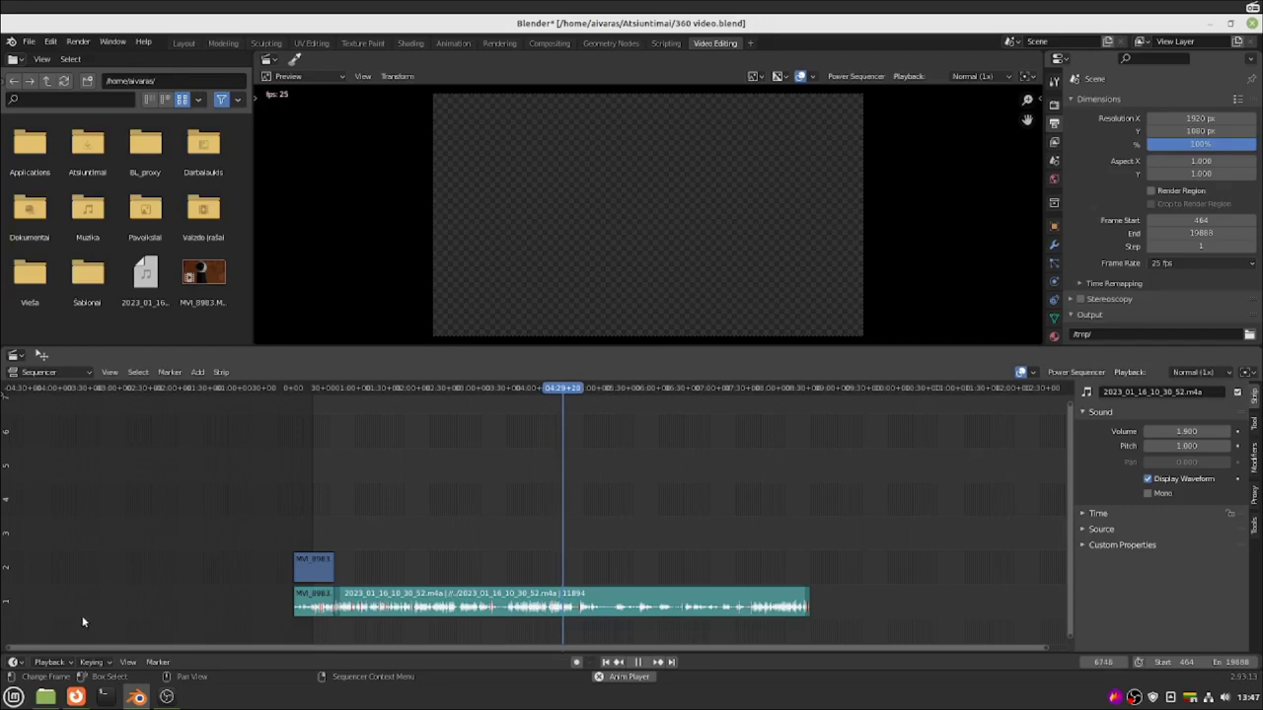
Step: Try to launch the Kdenlive 22.12.1 AppImage from the Applications folder and minimize the open windows
click(76, 696)
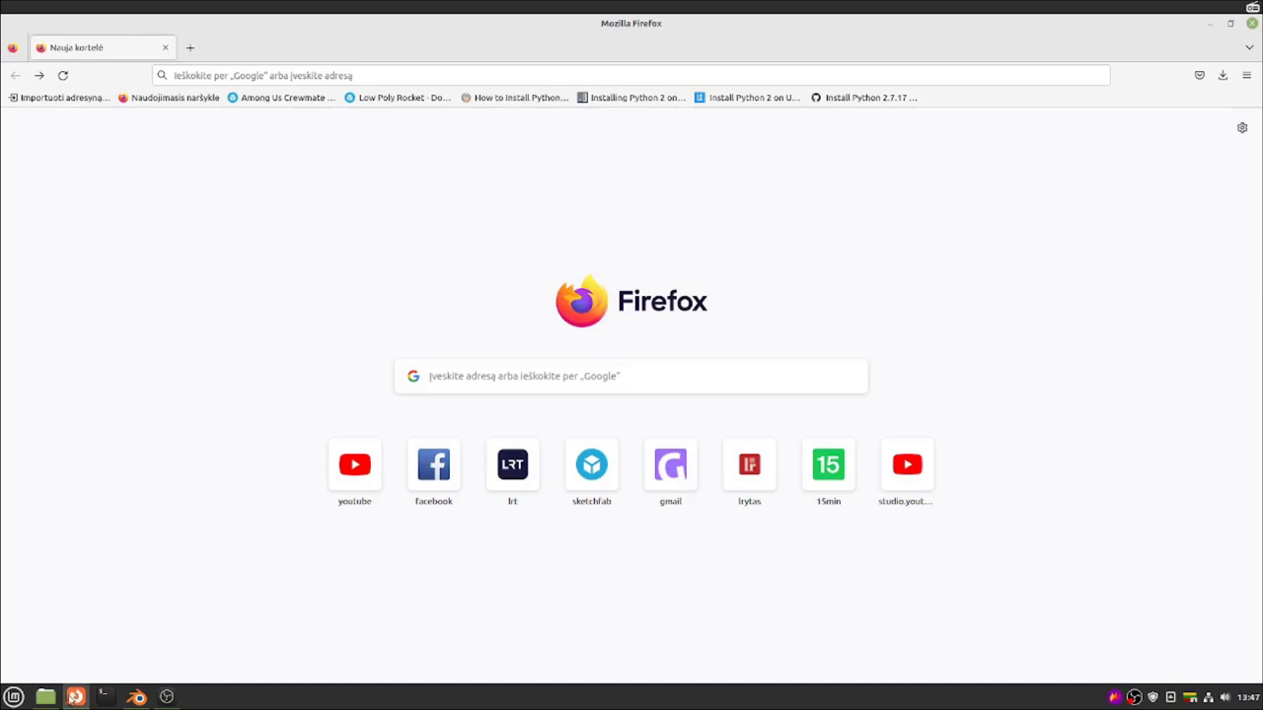
click(45, 698)
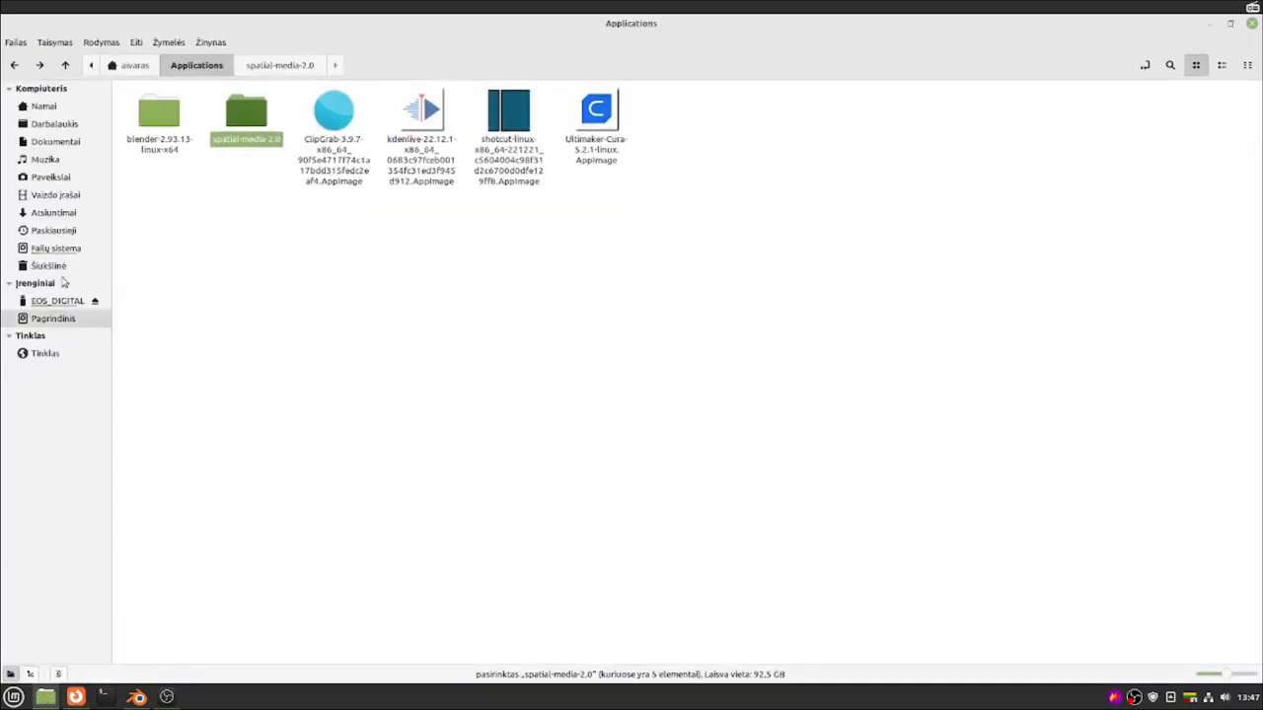
click(203, 294)
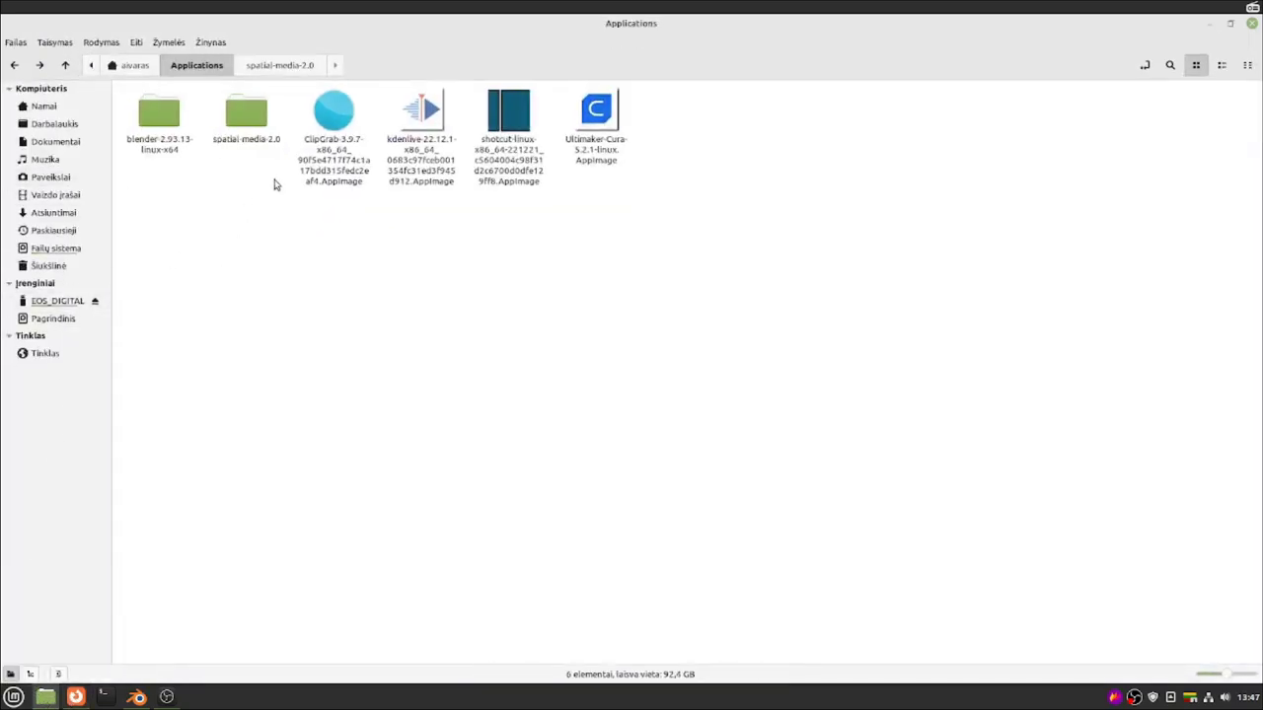
click(417, 136)
right_click(419, 139)
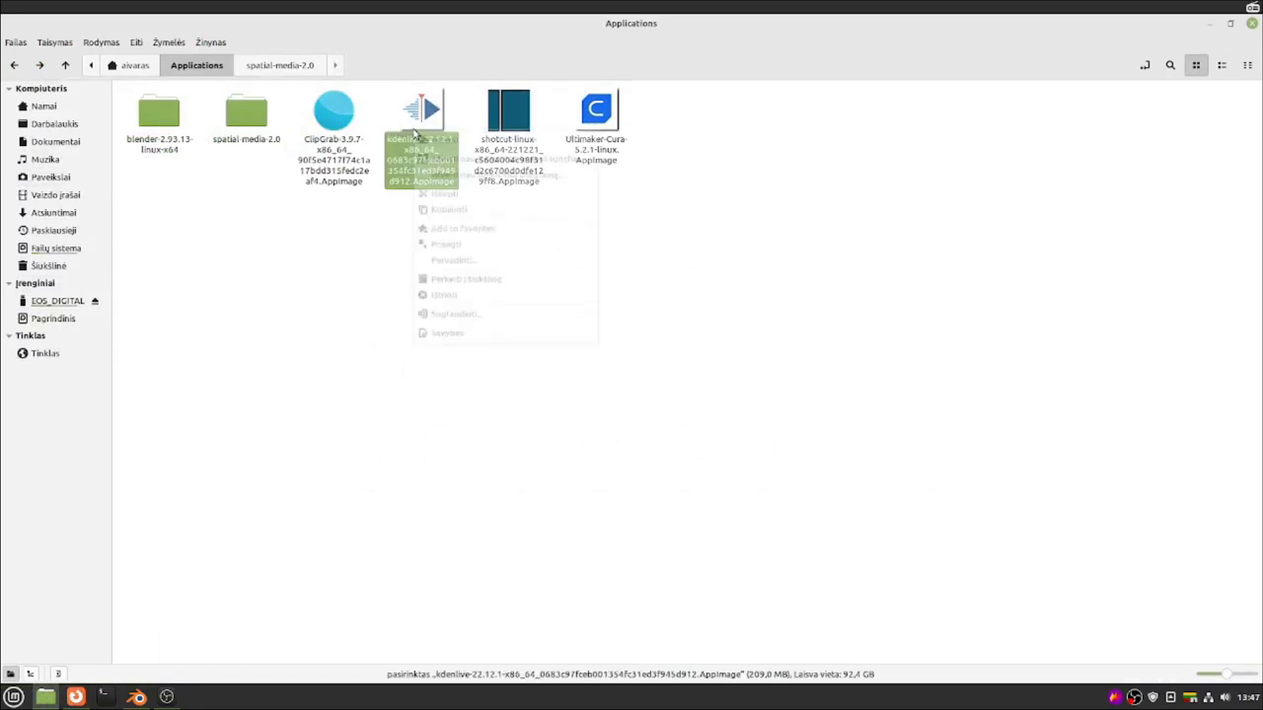
click(425, 142)
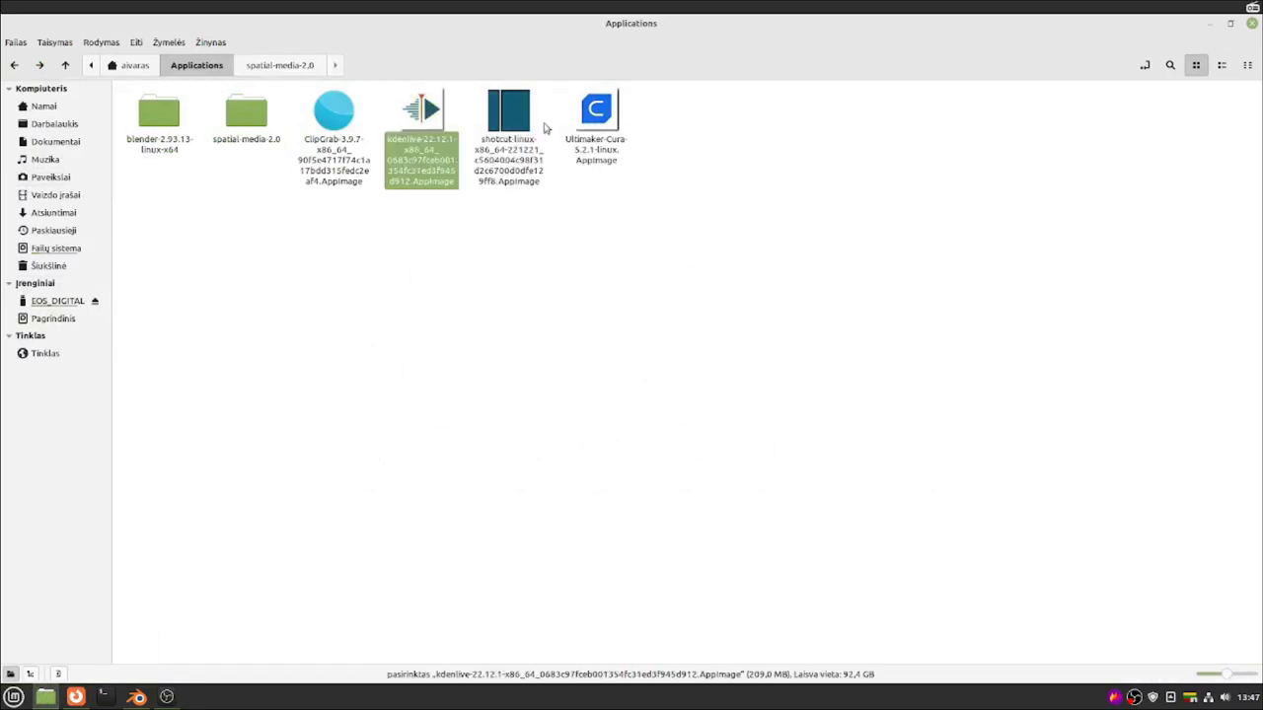
click(1212, 22)
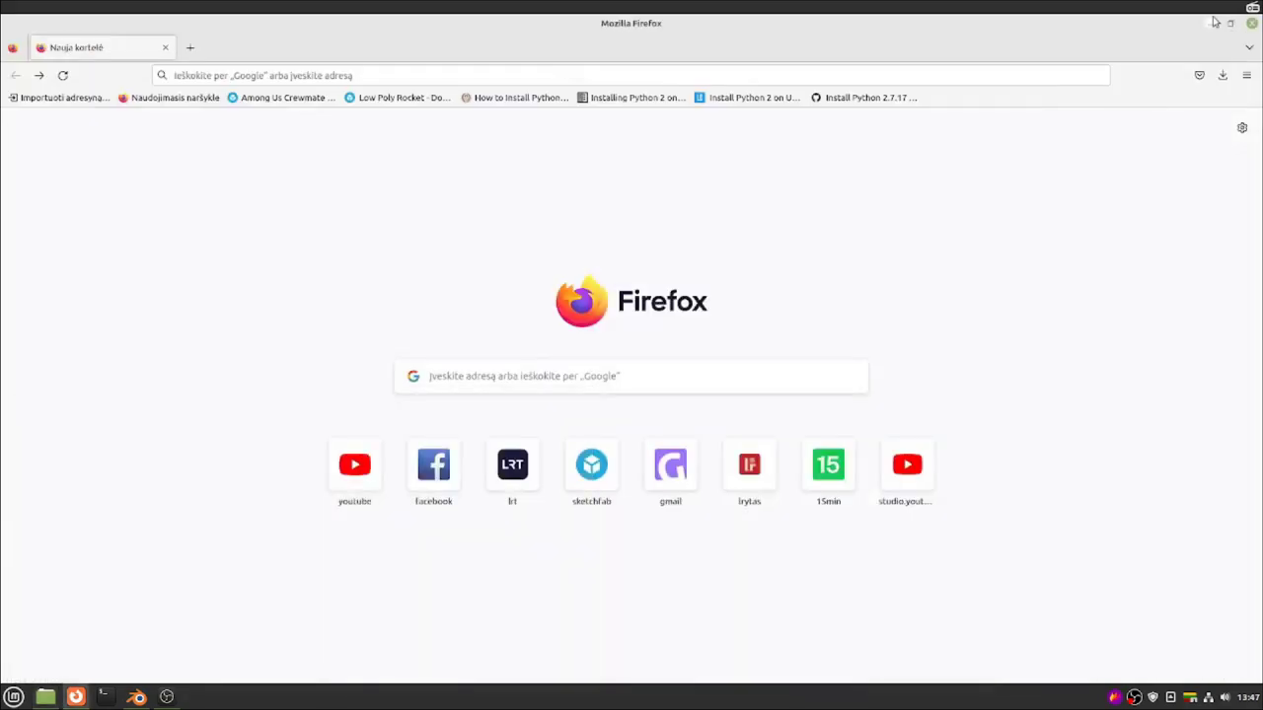
click(1216, 22)
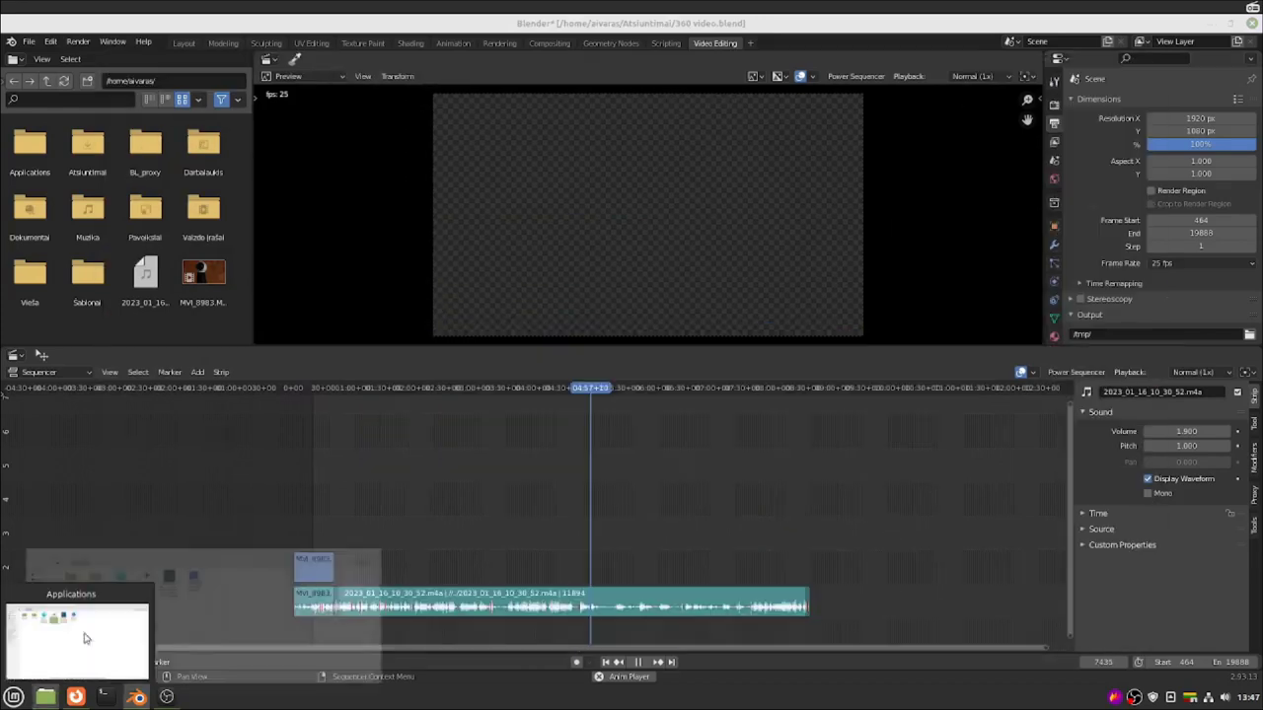
Step: Launch the Shotcut AppImage from the Applications folder and minimize the windows in front of it
click(45, 697)
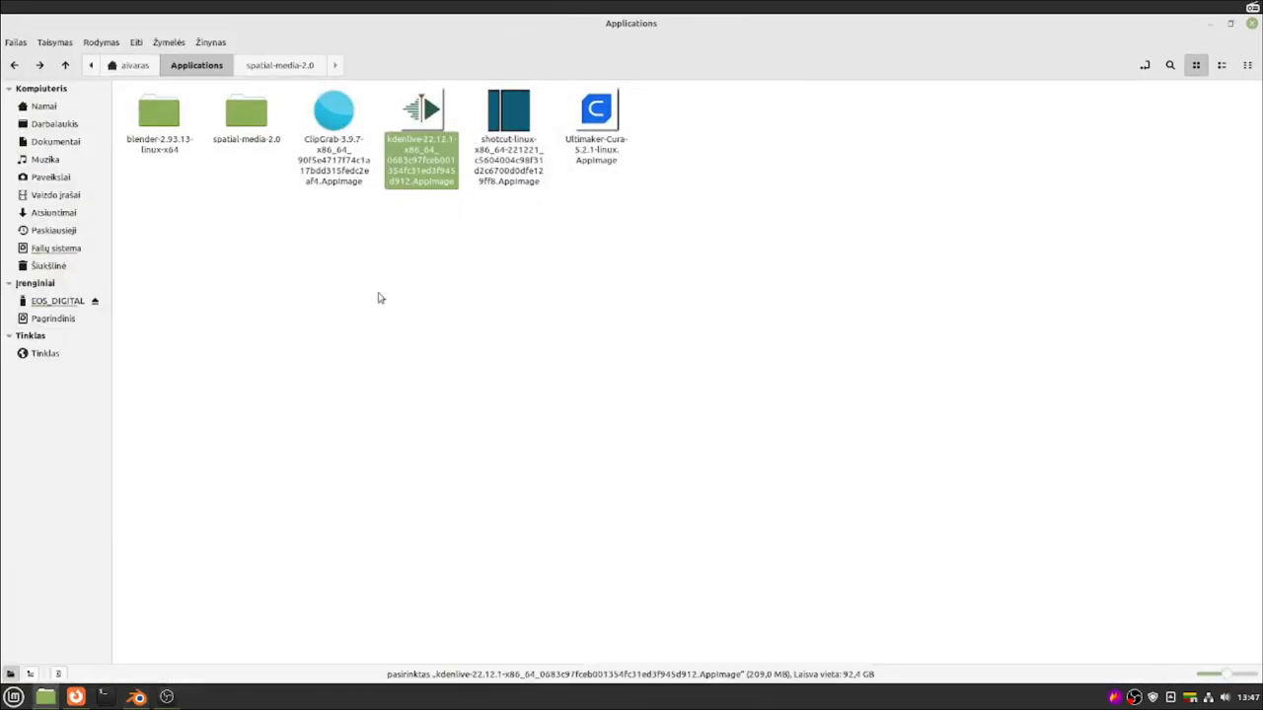
click(513, 128)
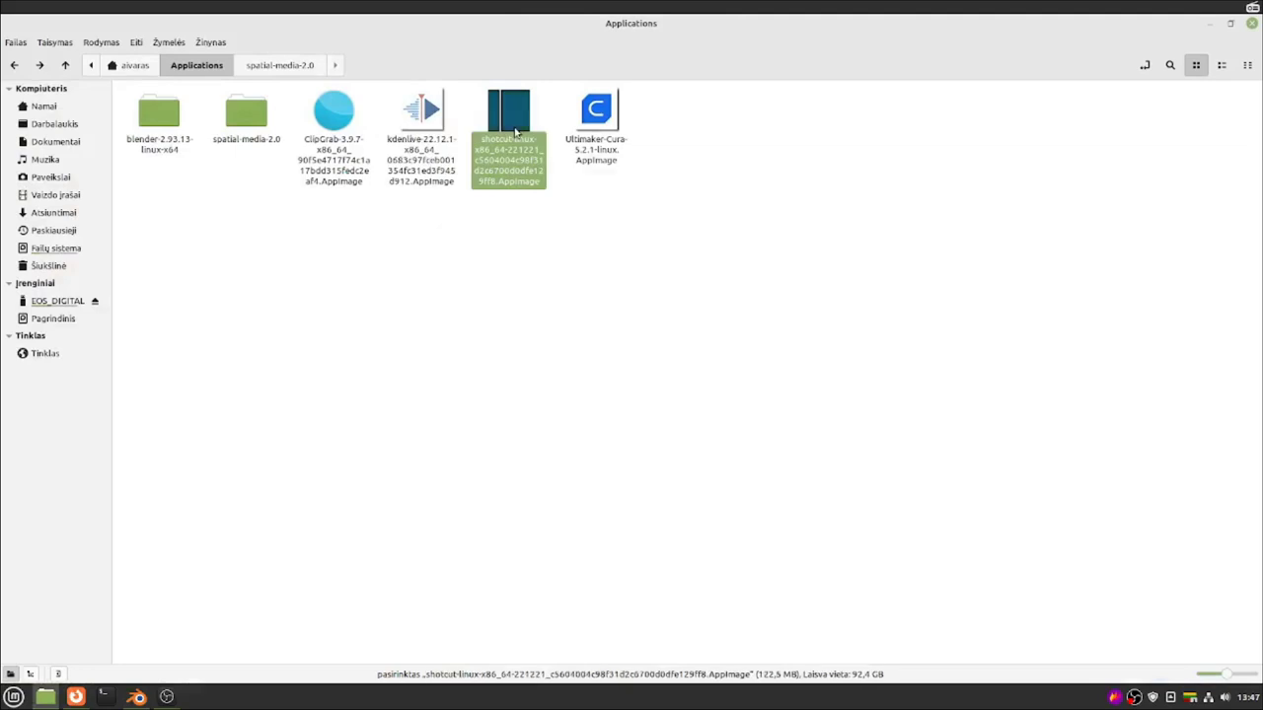
right_click(516, 136)
click(543, 140)
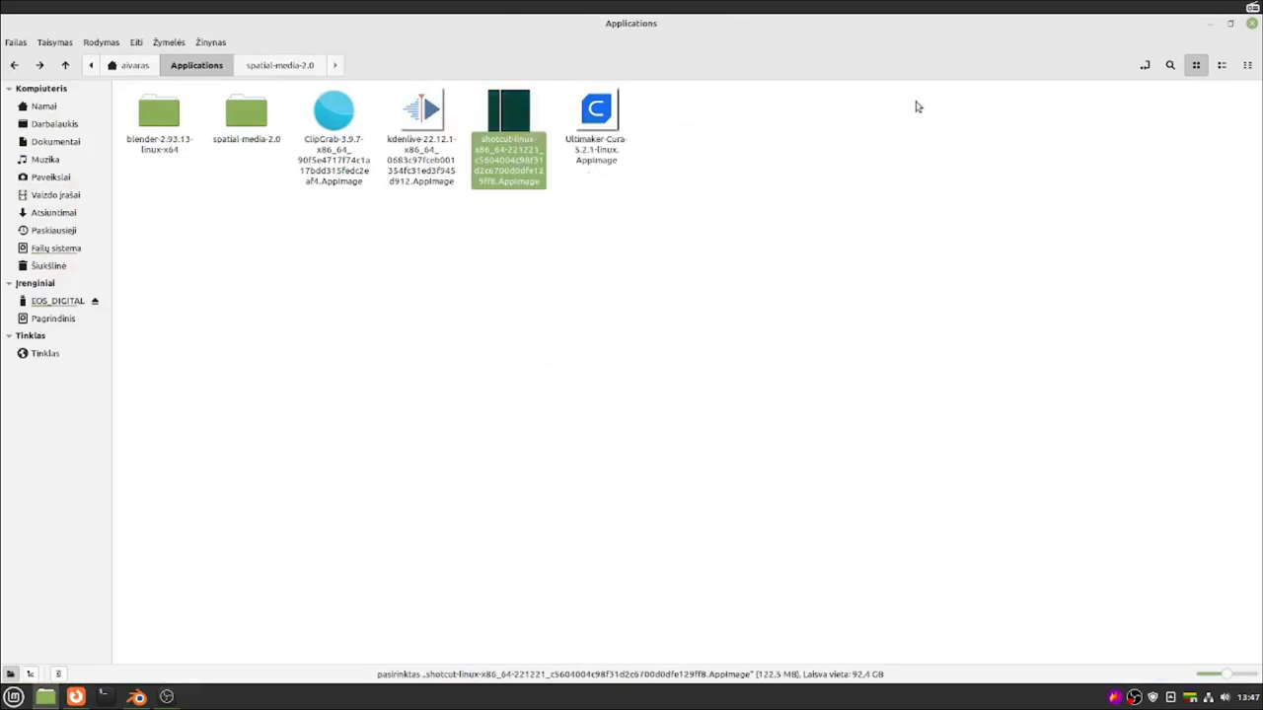
click(1211, 22)
click(1213, 23)
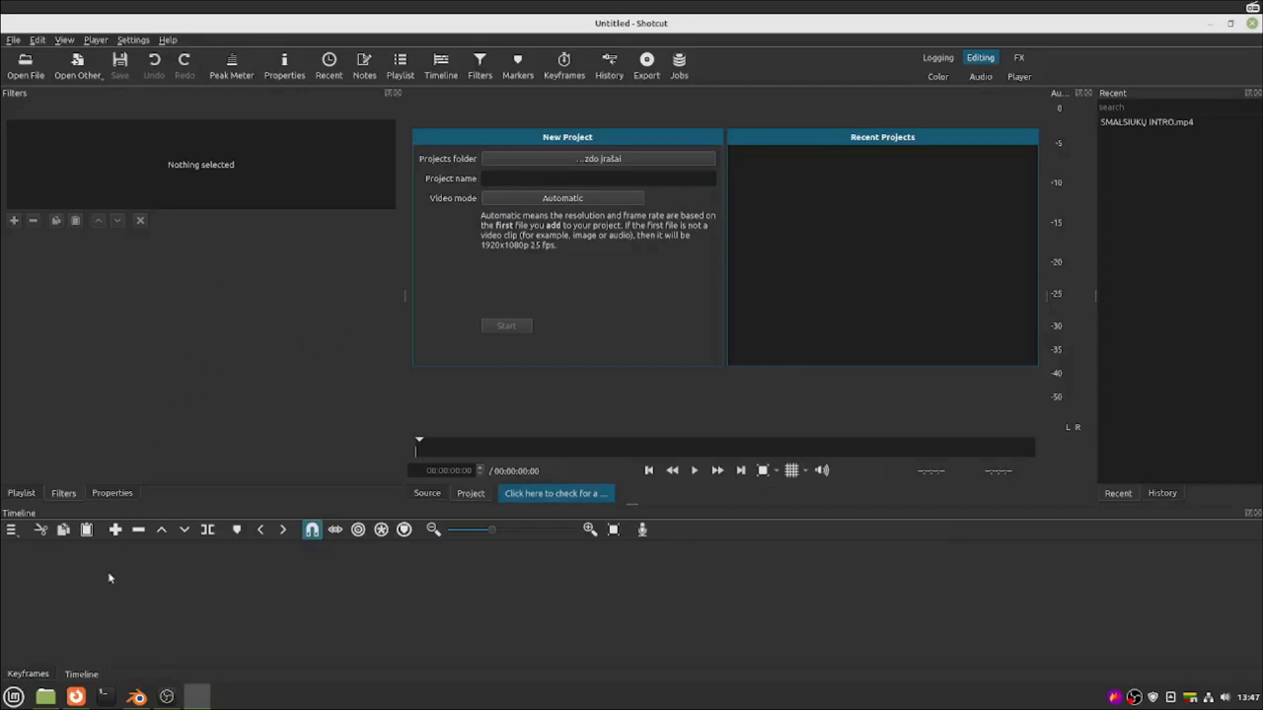
Step: Place "15 min excersize for beginners.mp4" from the desktop on the Shotcut timeline
click(46, 696)
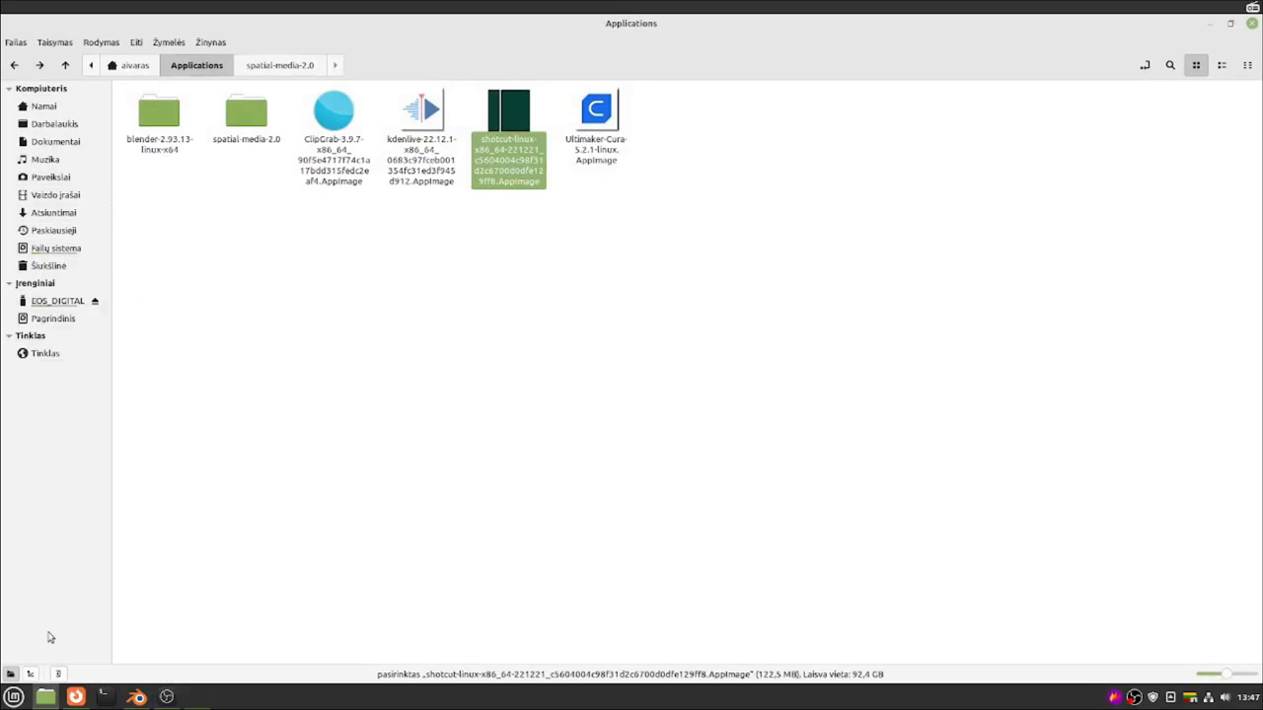
click(47, 693)
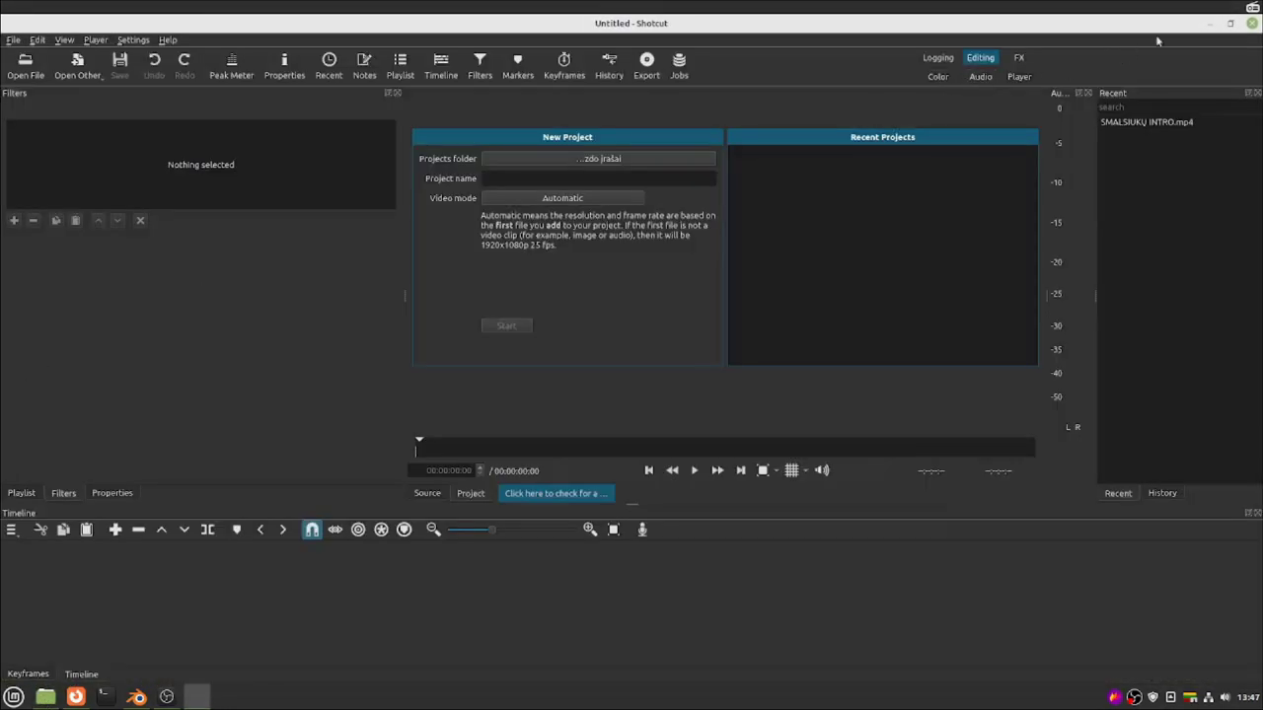
click(1209, 23)
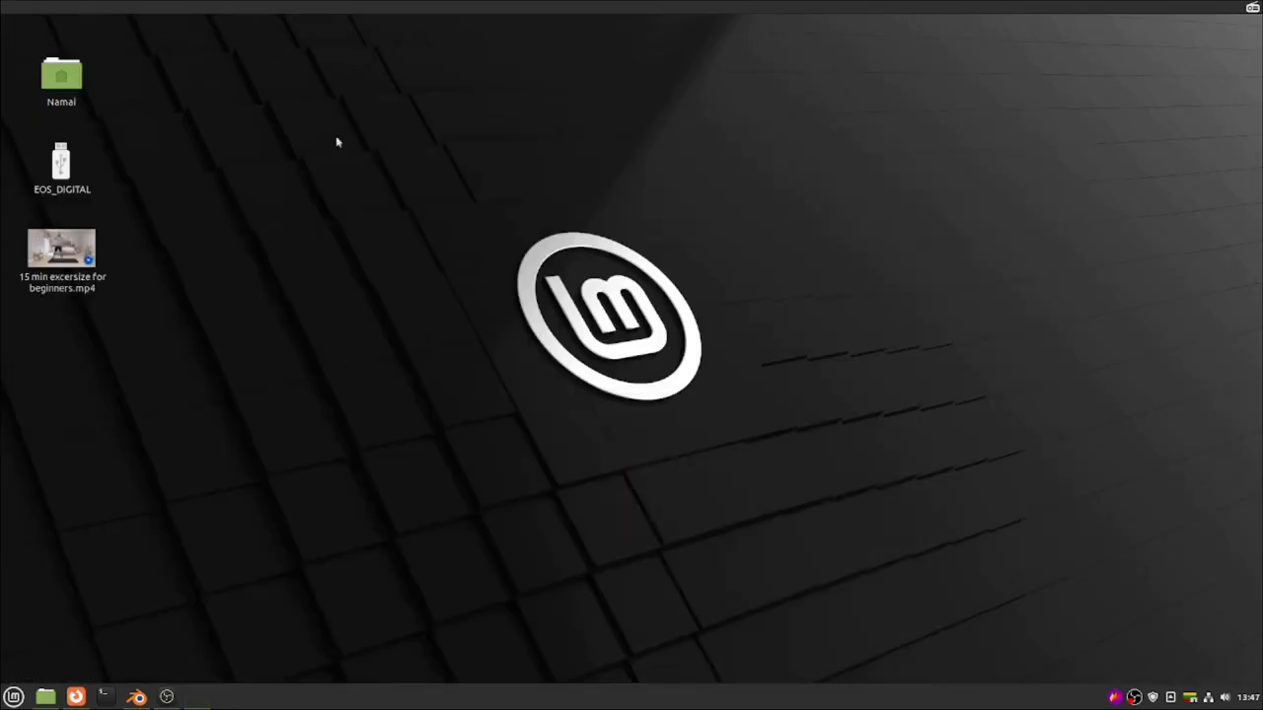
click(74, 265)
drag(74, 265, 179, 623)
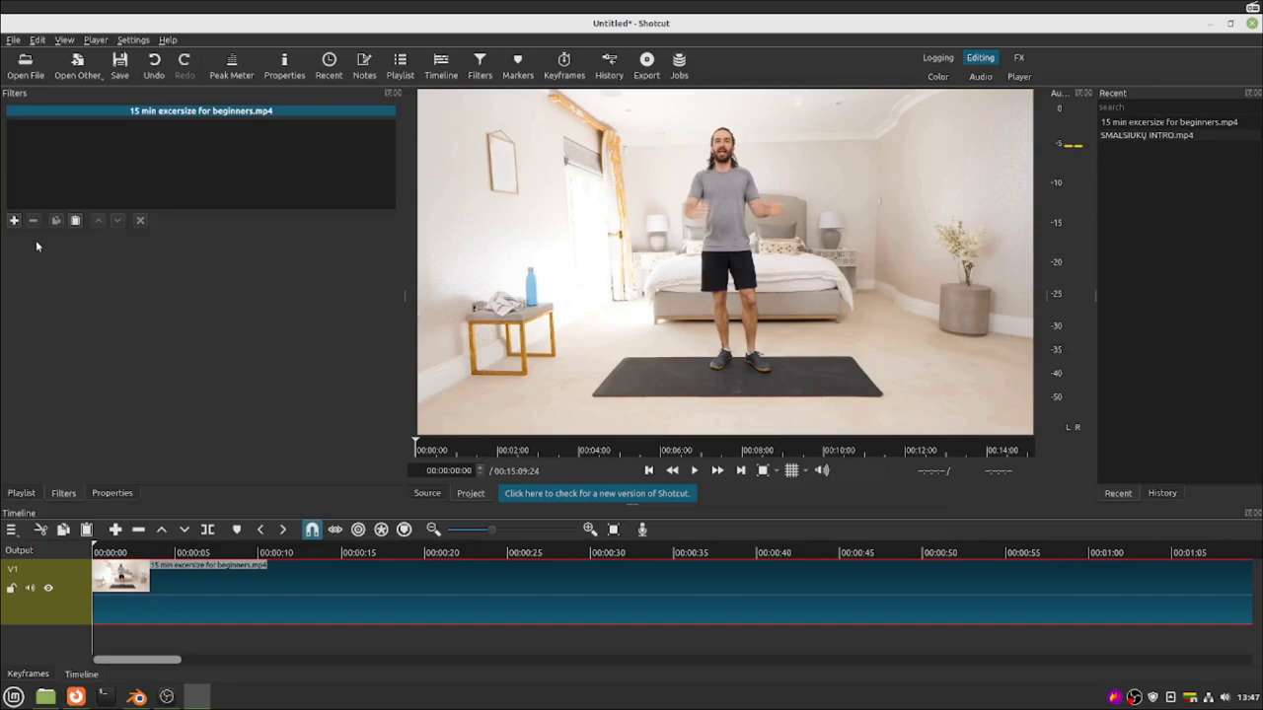
Step: Search the filters for 360 and apply "360: Equirectangular to Rectilinear" to the timeline clip
click(14, 221)
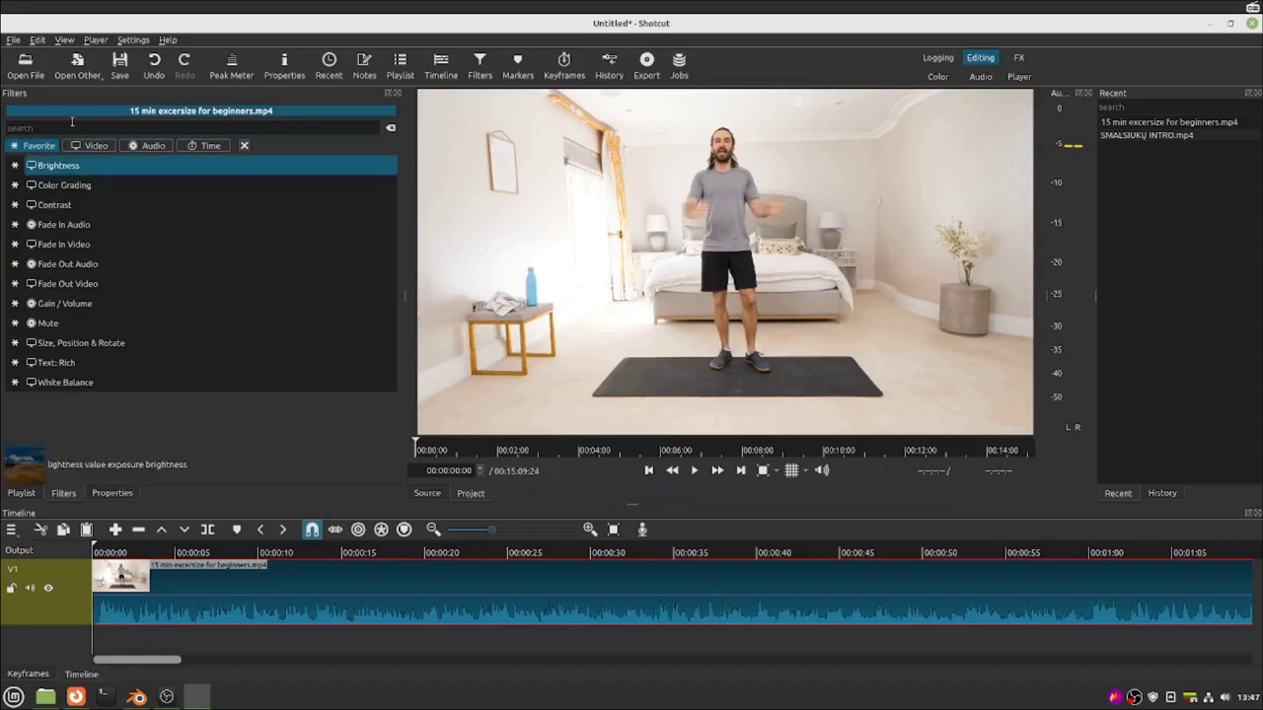
text(s)
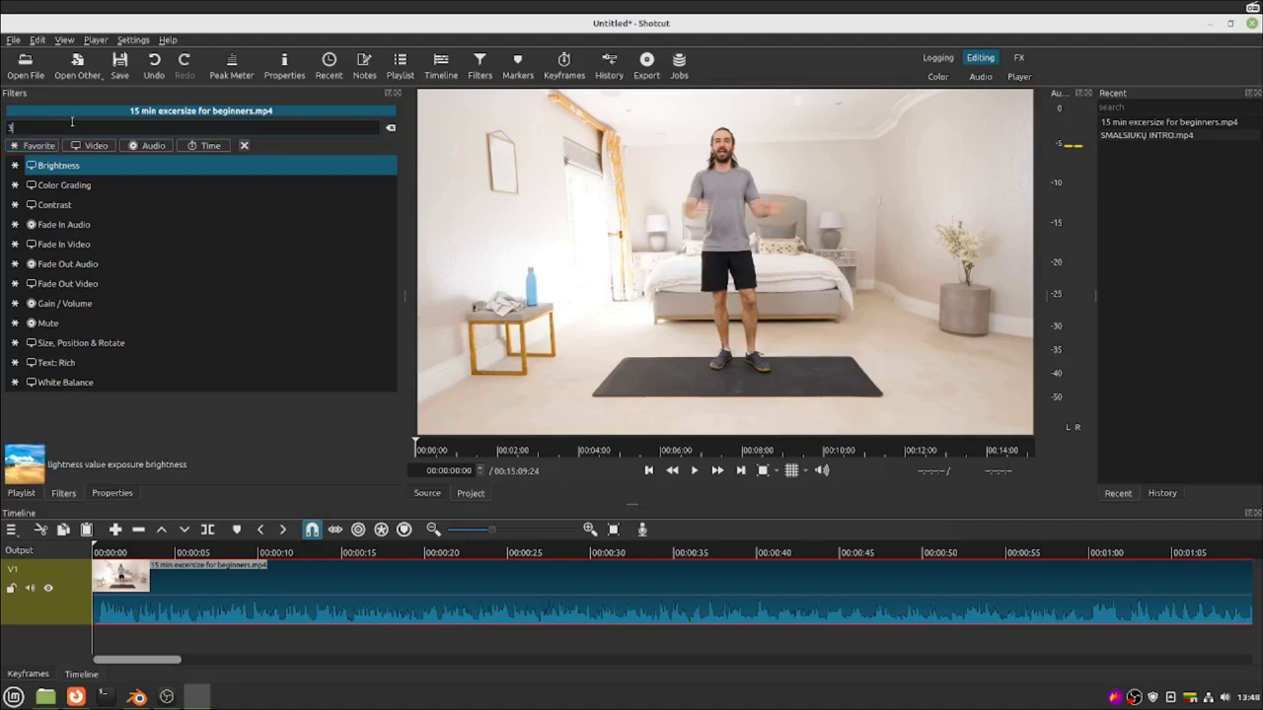
text(60)
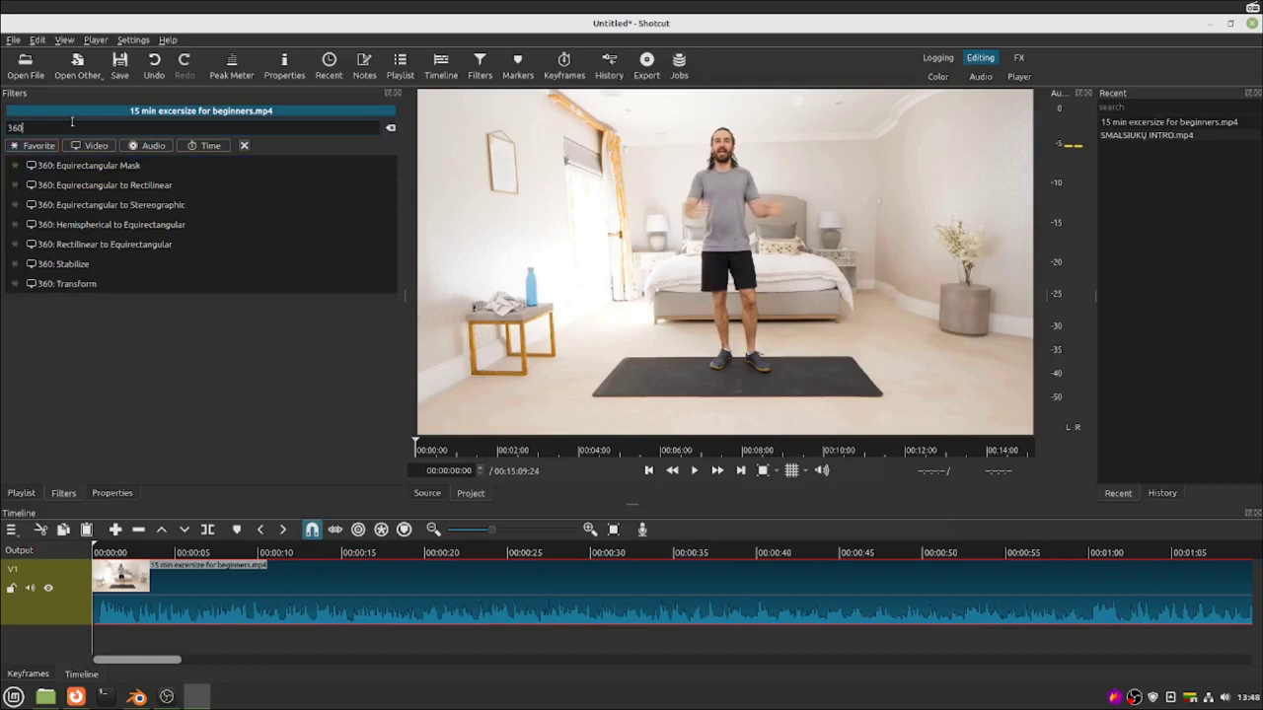
click(81, 191)
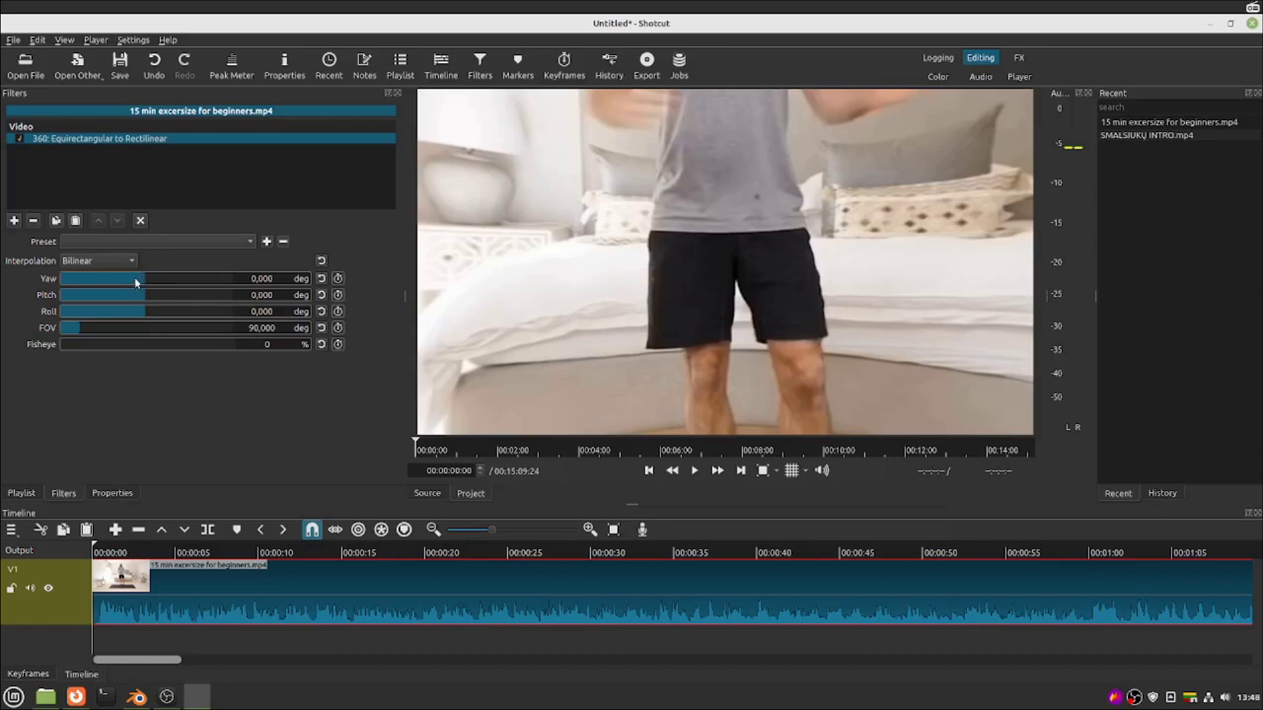
Step: Set the 360 filter's yaw to −16 degrees and its pitch to −30 degrees
mouse_move(138, 283)
mouse_down()
mouse_move(121, 283)
mouse_move(142, 283)
mouse_up()
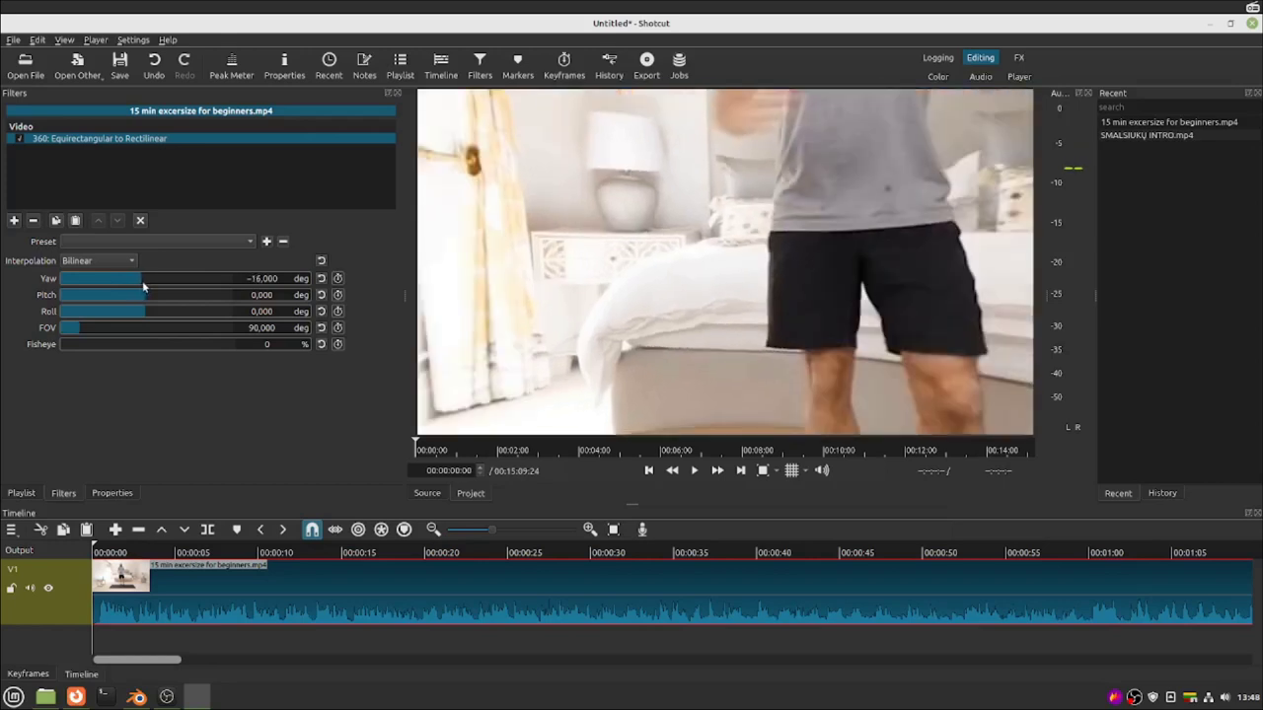
drag(152, 298, 131, 295)
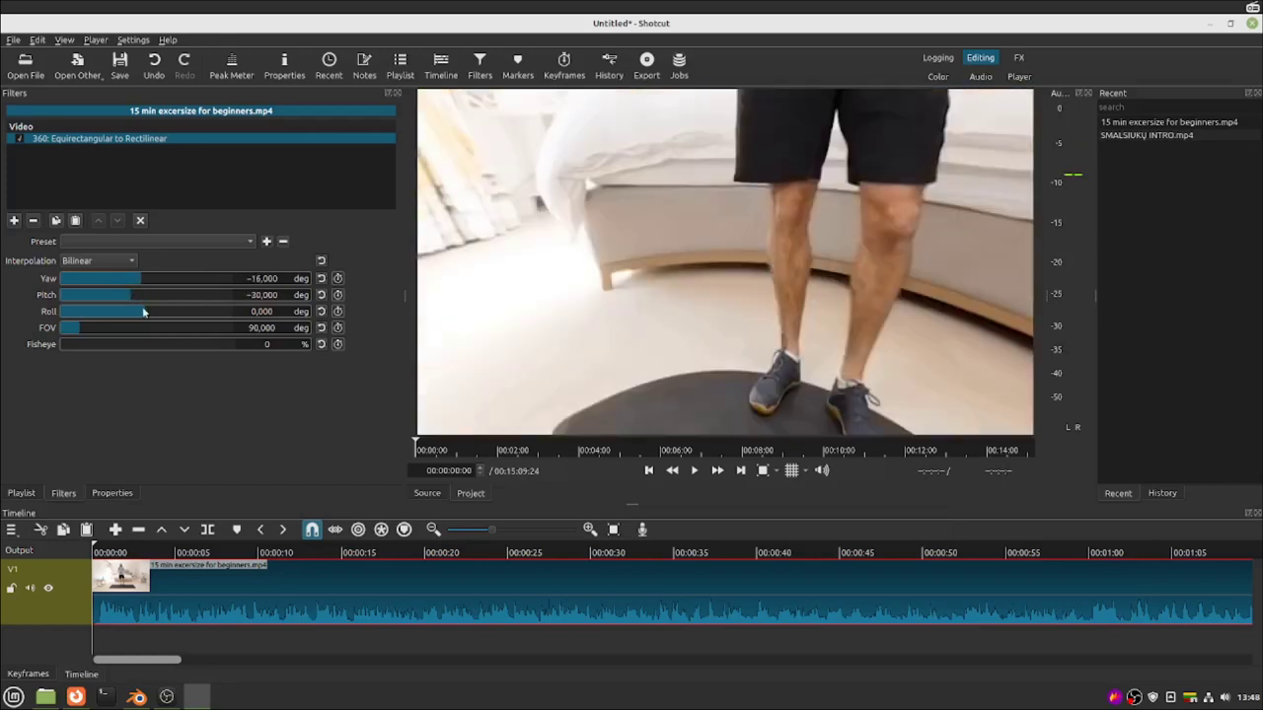
Step: Set the 360 filter's FOV to 95 degrees and its roll to −100 degrees
scroll(85, 333, down, 3)
scroll(84, 337, up, 7)
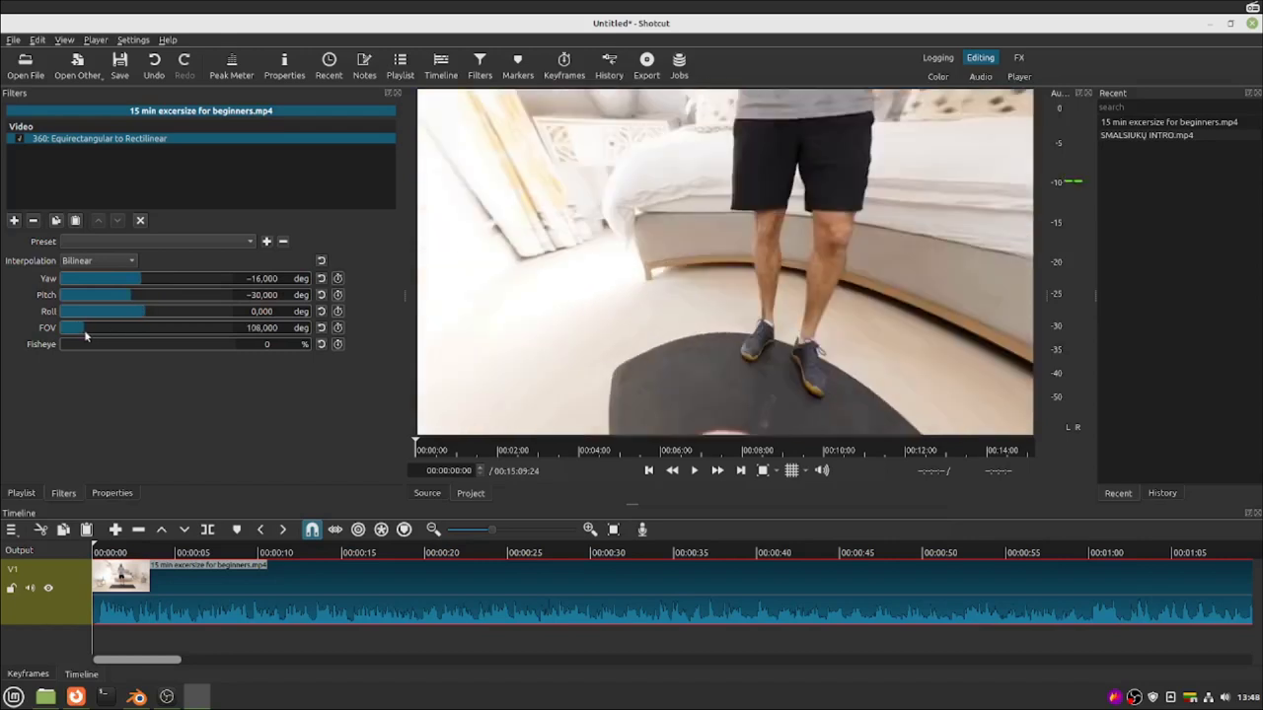
scroll(85, 336, down, 5)
drag(85, 337, 83, 336)
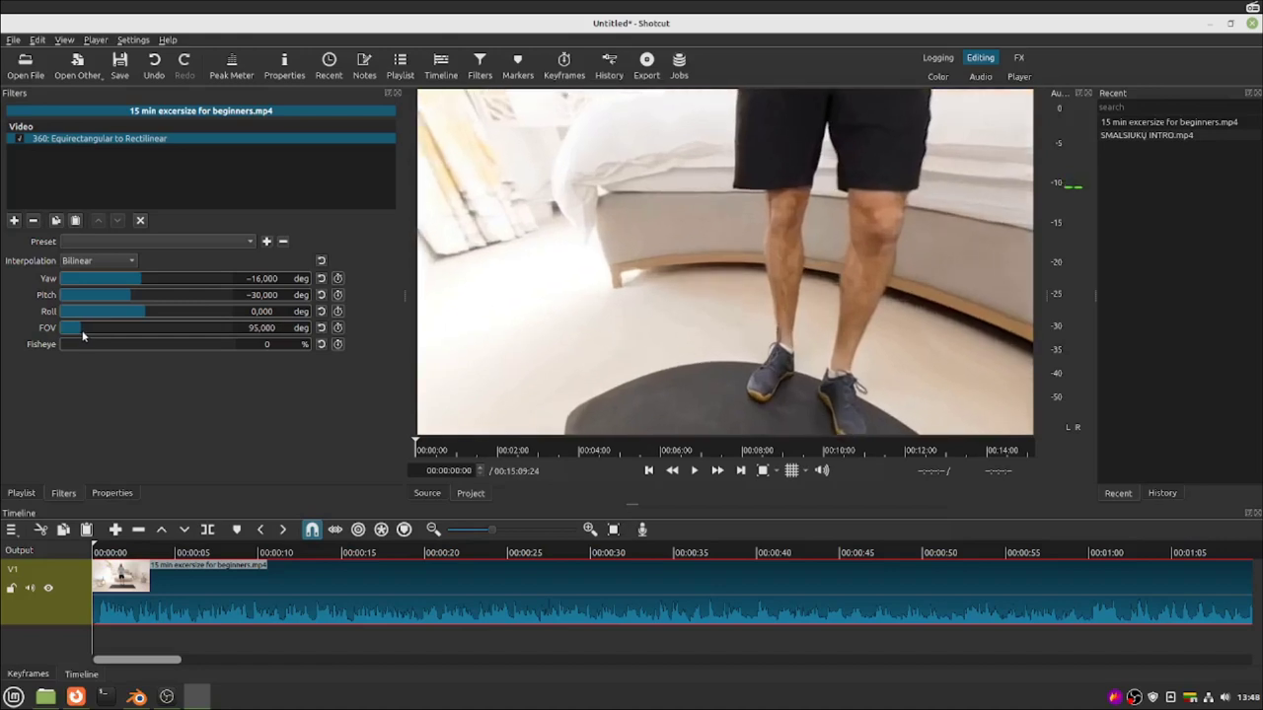
drag(139, 314, 97, 308)
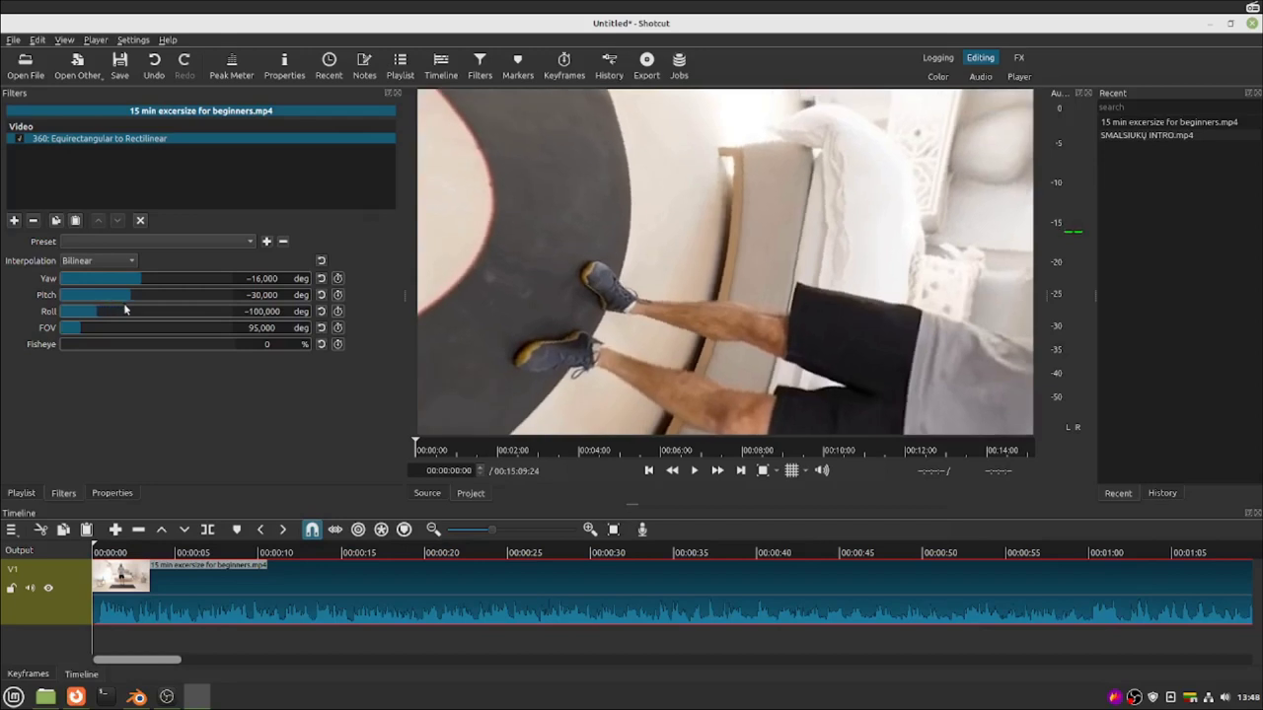
Step: Reorient the 360 view by hand in the video preview to about −112.6 degrees yaw and 9.7 degrees pitch
drag(583, 313, 881, 326)
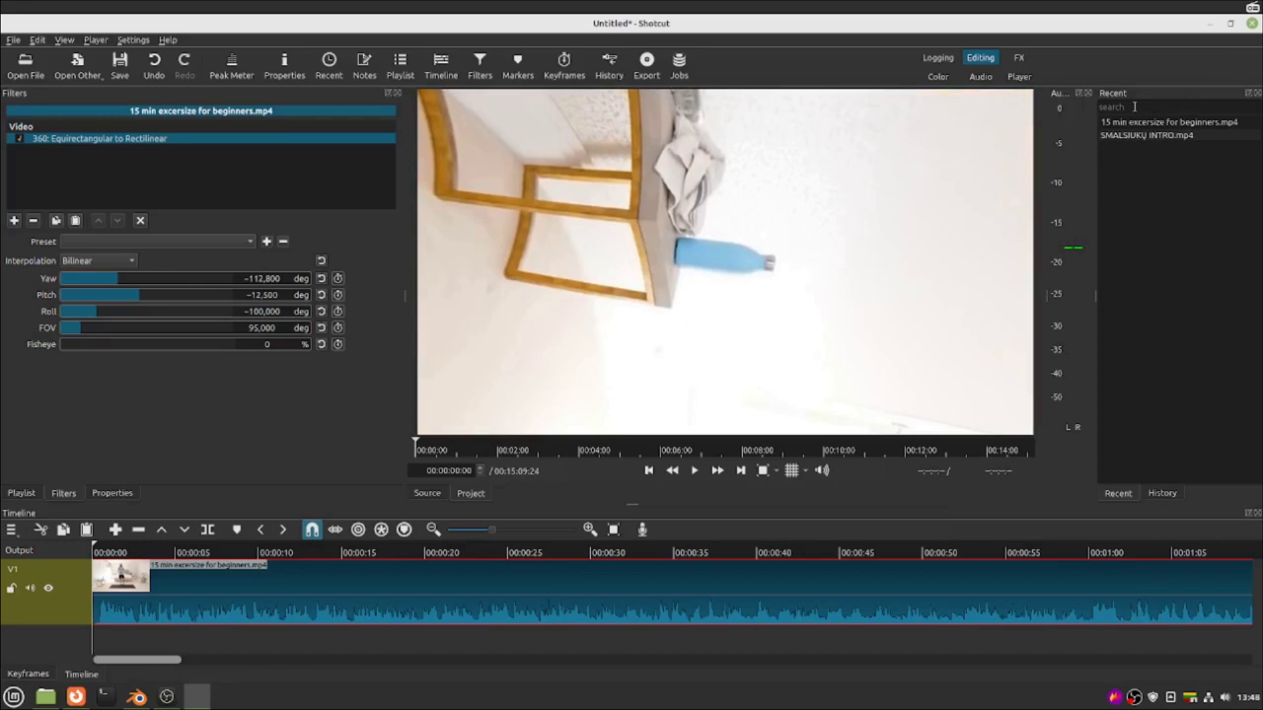
drag(869, 234, 869, 380)
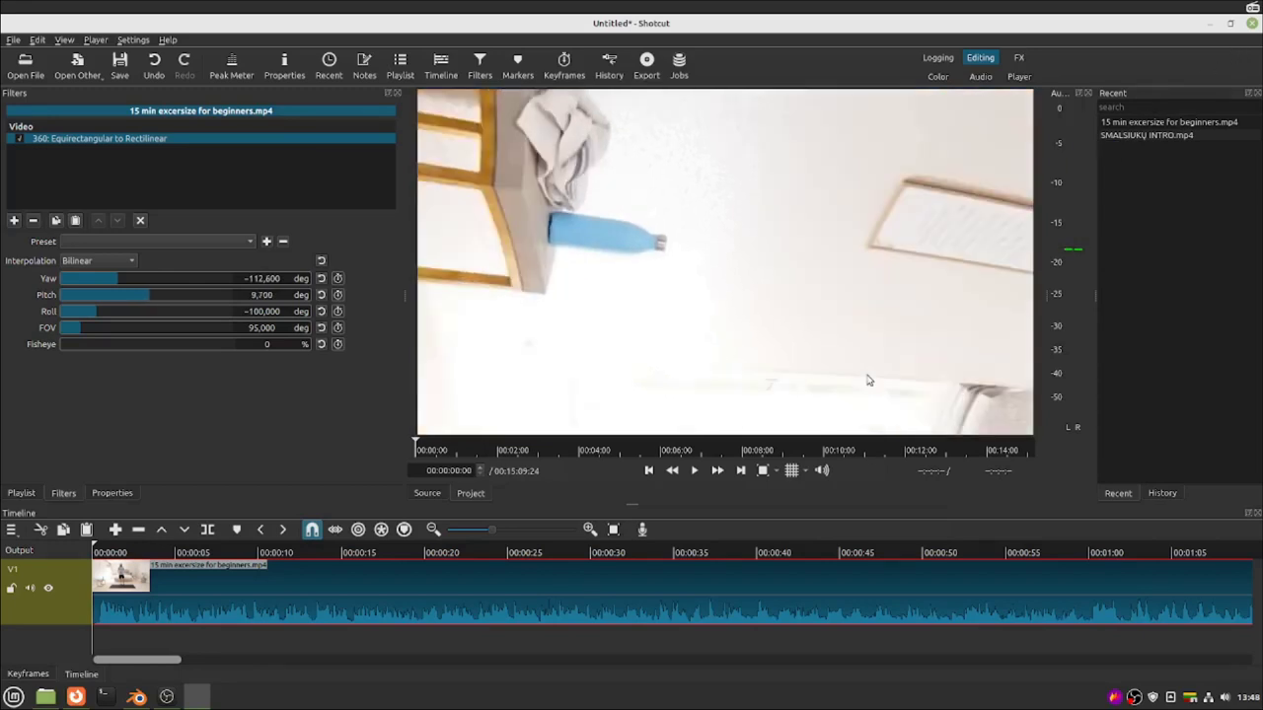
Step: Reorient the 360 view by hand in the video preview to about −29.6 degrees yaw and 34.1 degrees pitch
drag(724, 180, 747, 364)
drag(779, 242, 747, 361)
drag(805, 210, 636, 279)
drag(585, 229, 623, 260)
drag(705, 339, 674, 198)
drag(759, 248, 771, 223)
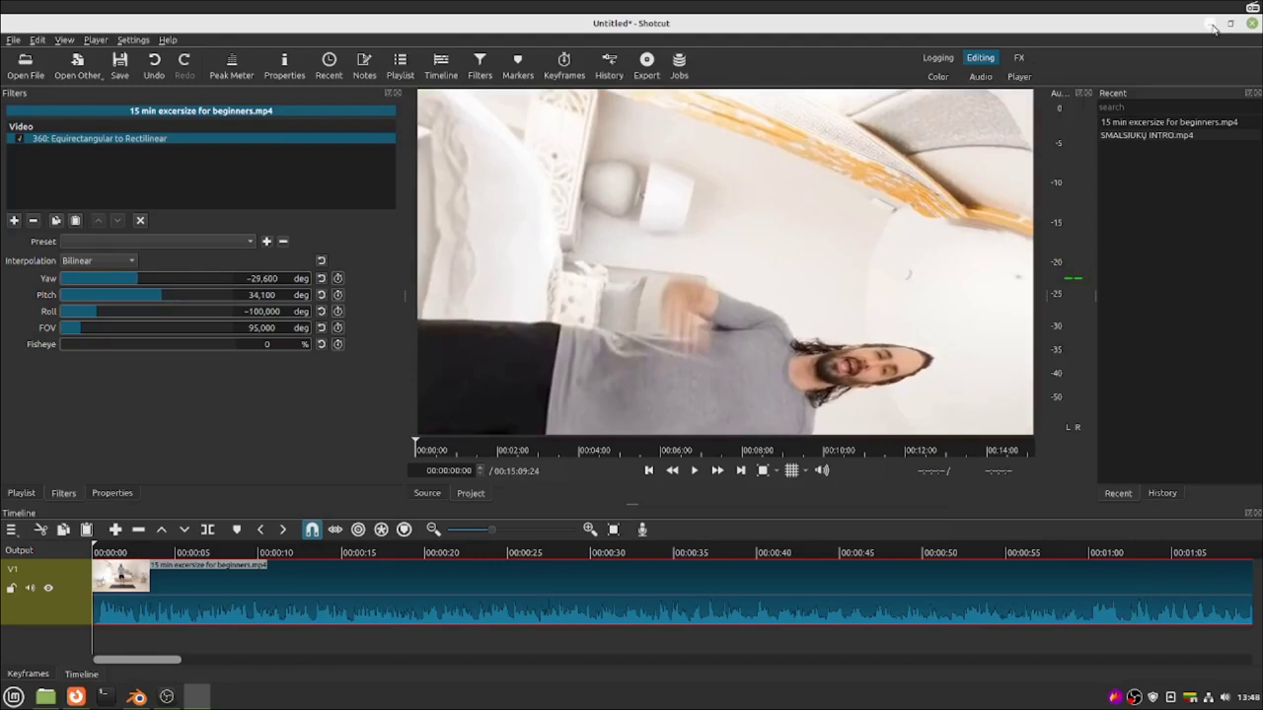
Step: Minimise Shotcut and OBS Studio, and run gui.py from the spatial-media-2.0/spatialmedia folder in a terminal
click(1213, 26)
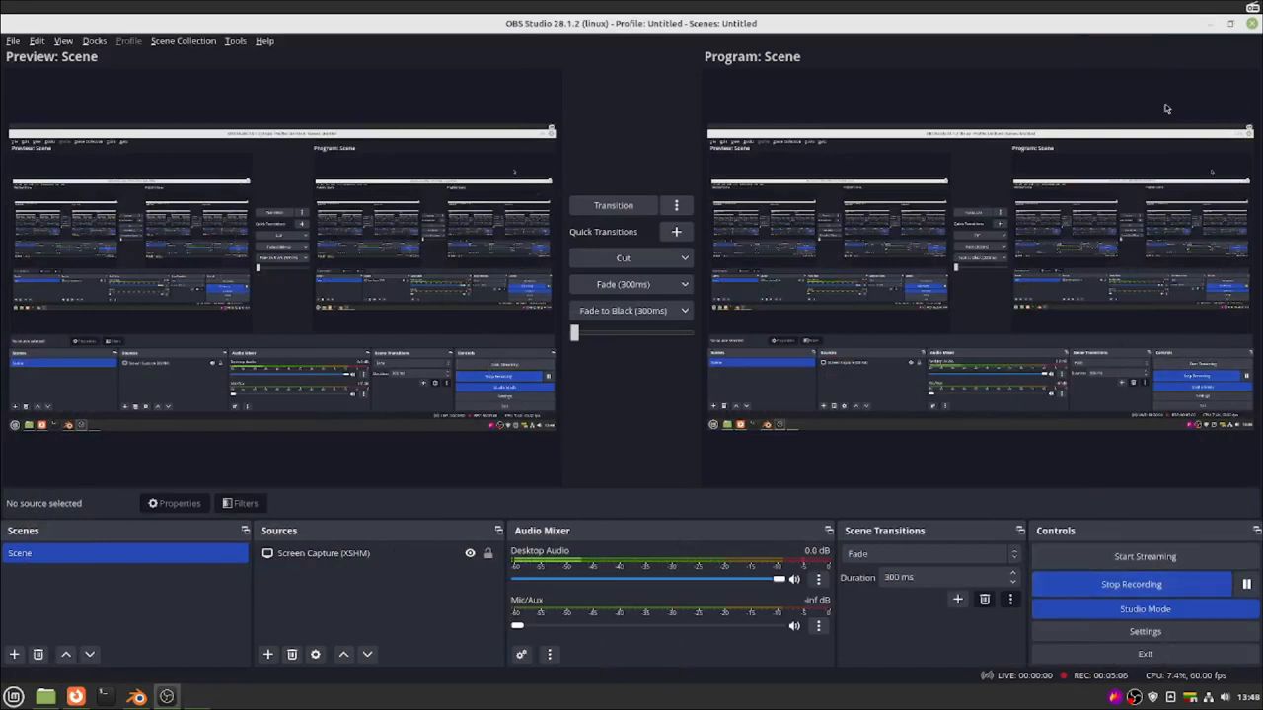
click(1207, 23)
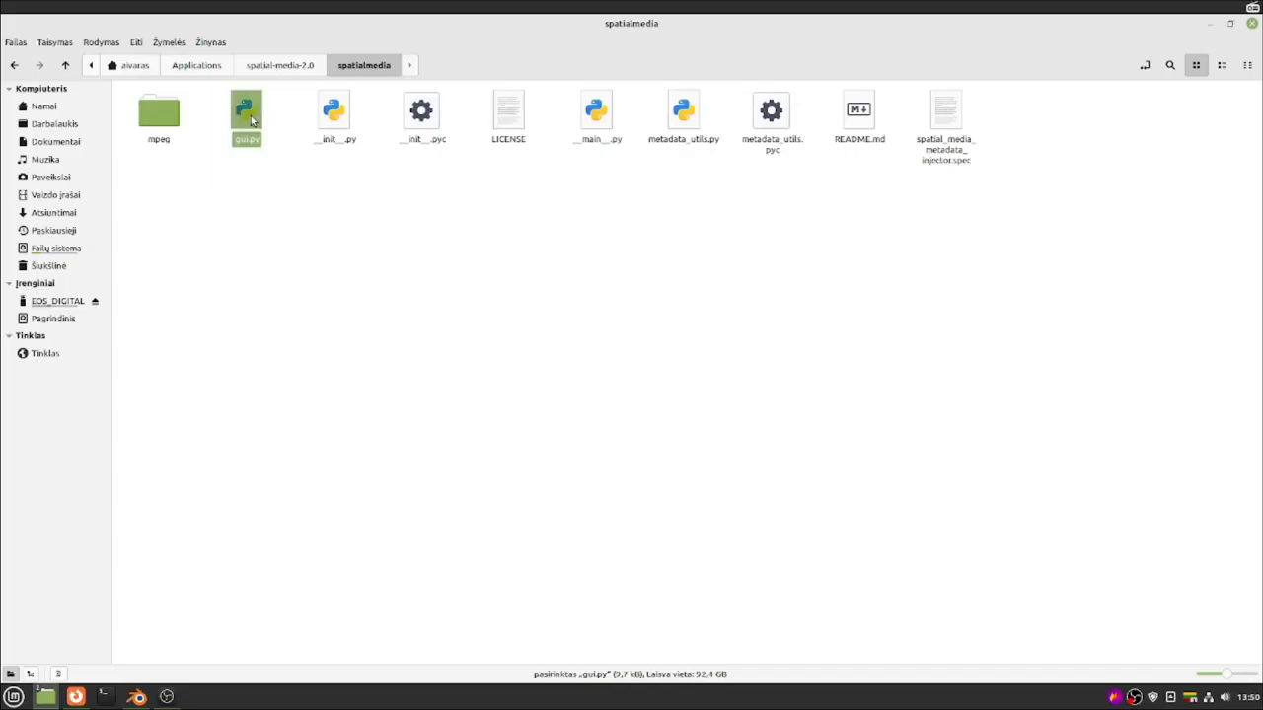
right_click(251, 115)
click(257, 127)
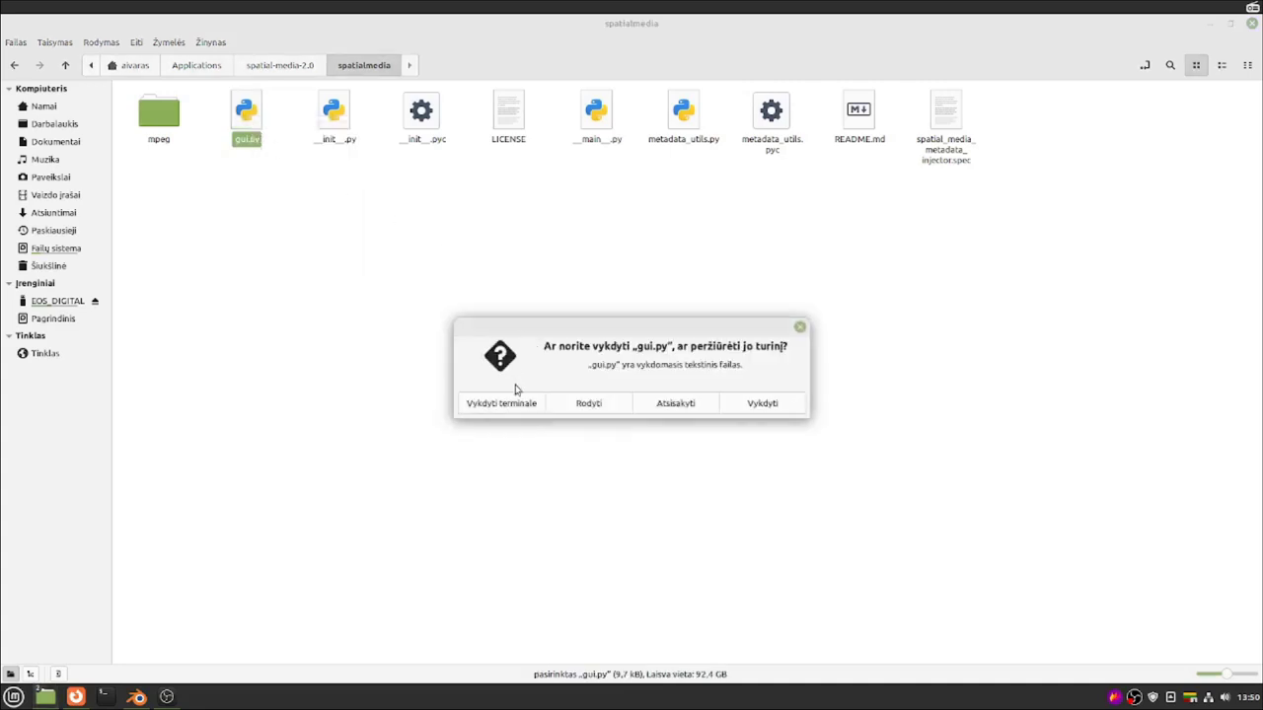
click(501, 404)
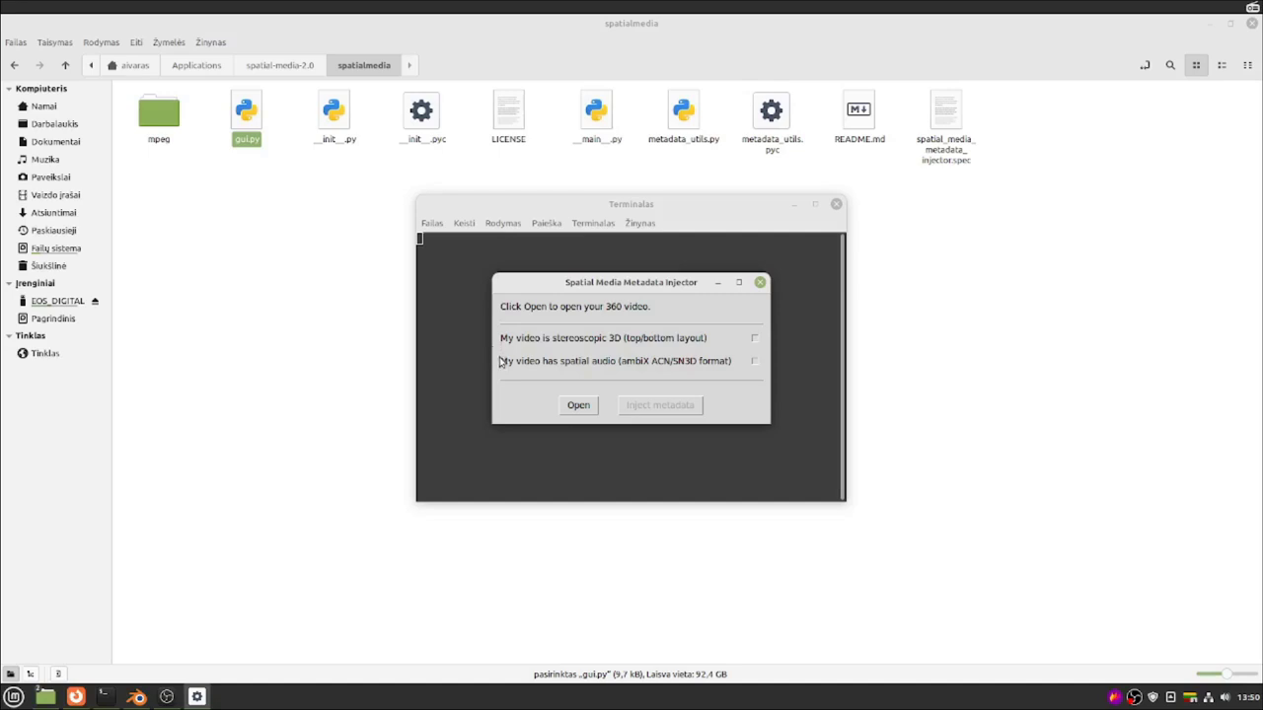
Step: Bring up the Spatial Media Metadata Injector's chooser for opening a 360 video and cancel it without selecting a file
click(578, 409)
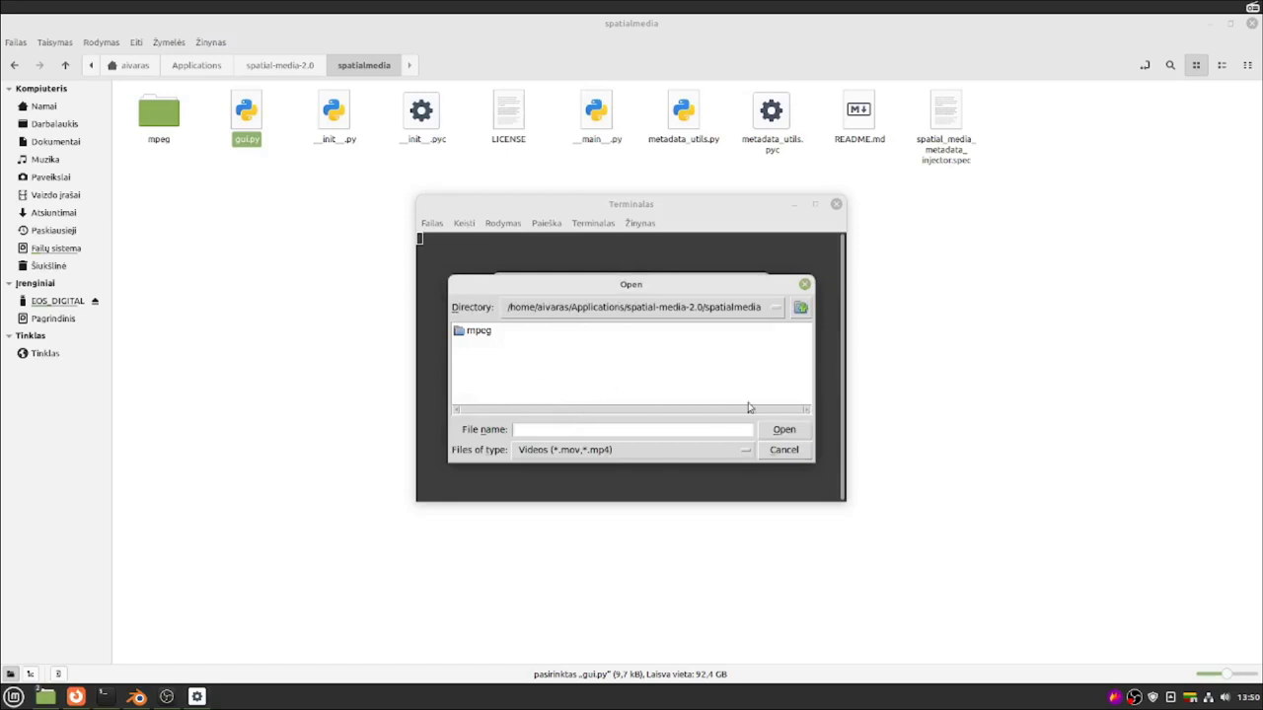
click(794, 450)
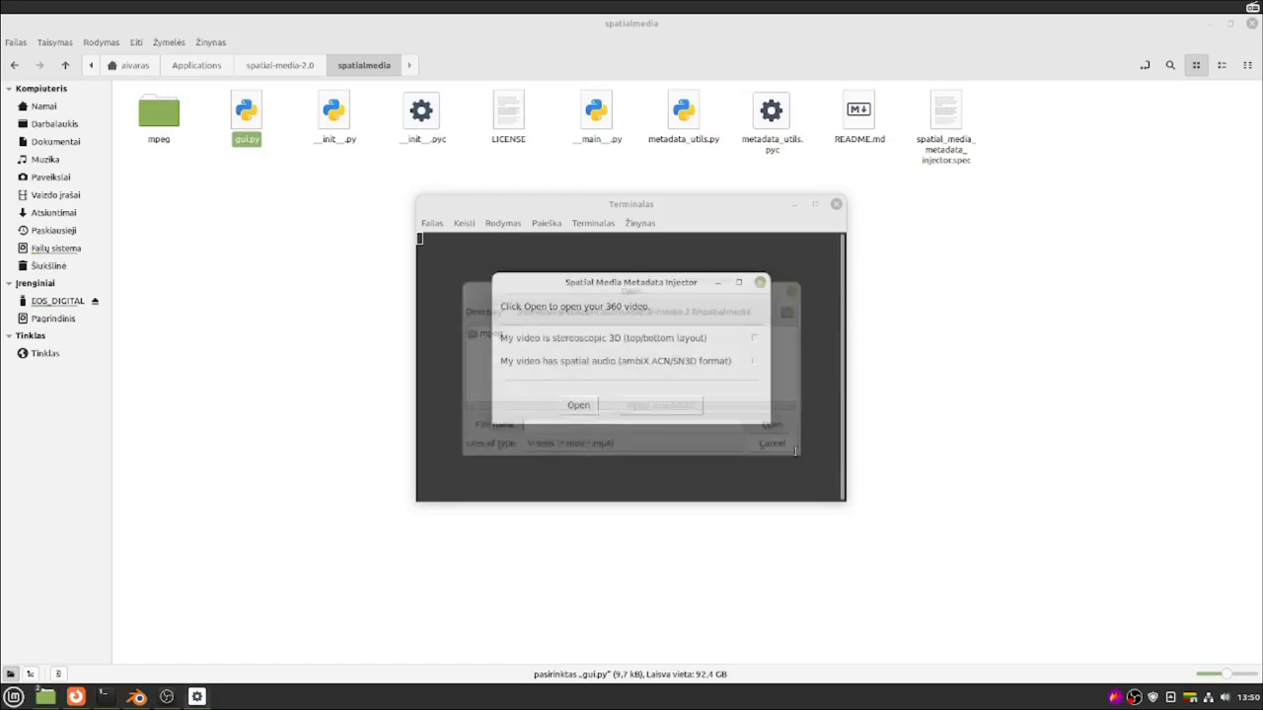